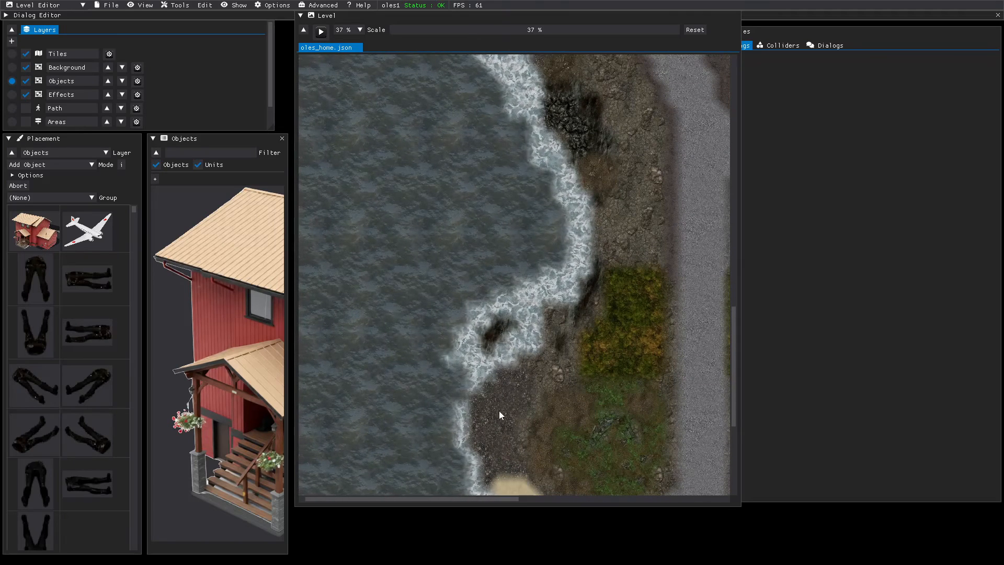
# - Filter the placement images by "fire" and place the Campfire1_2 object in the middle of the sand patch on the shore
pyautogui.scroll(-3, 494, 346)
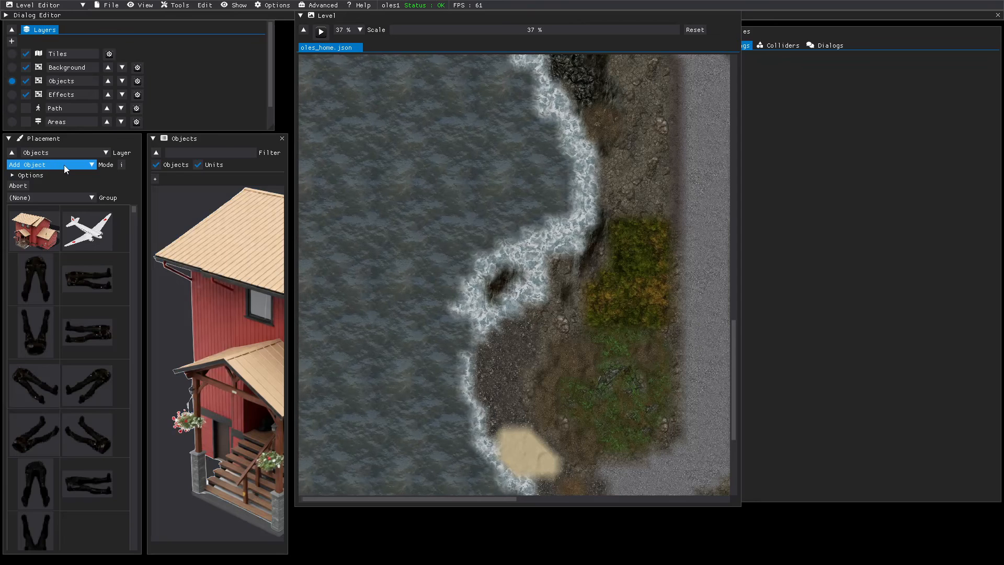
pyautogui.click(12, 175)
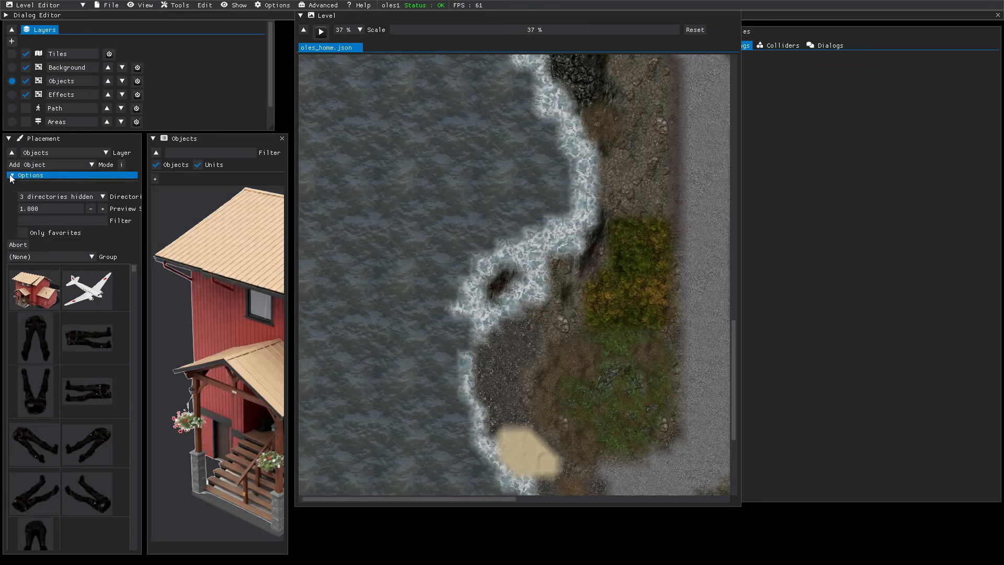
pyautogui.click(42, 222)
pyautogui.write('fl')
pyautogui.press('BackSpace')
pyautogui.write('re')
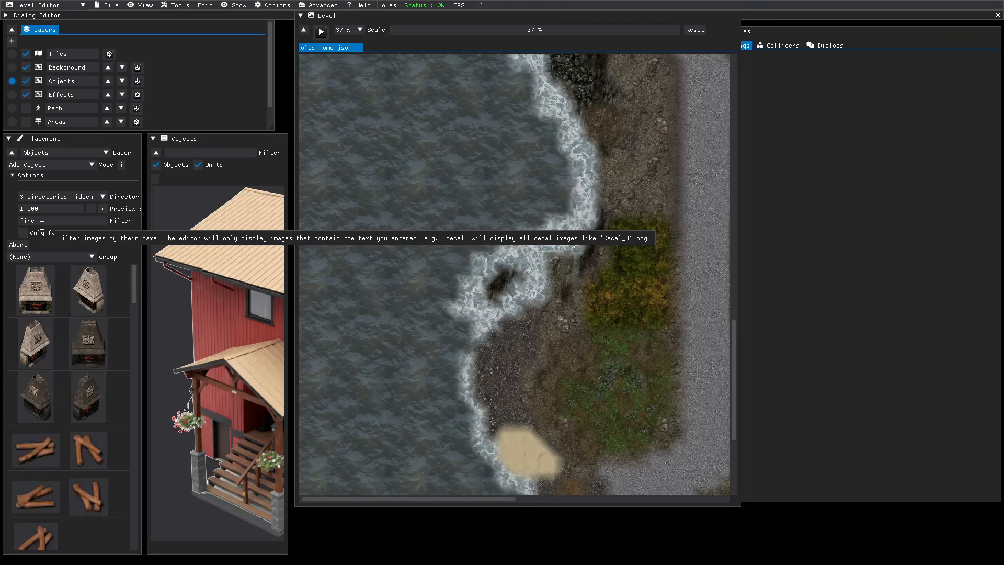
pyautogui.scroll(-5, 64, 369)
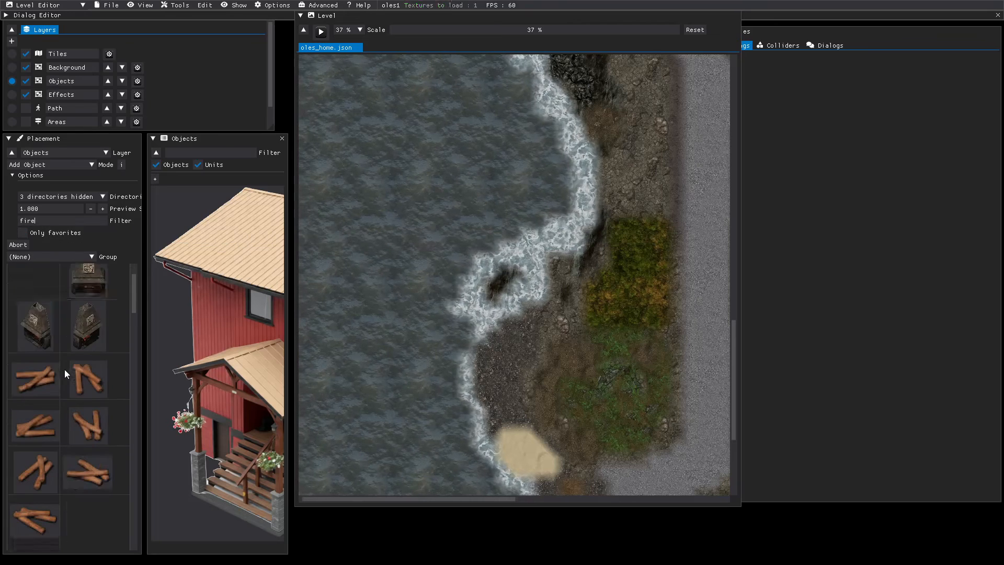
pyautogui.scroll(-3, 64, 372)
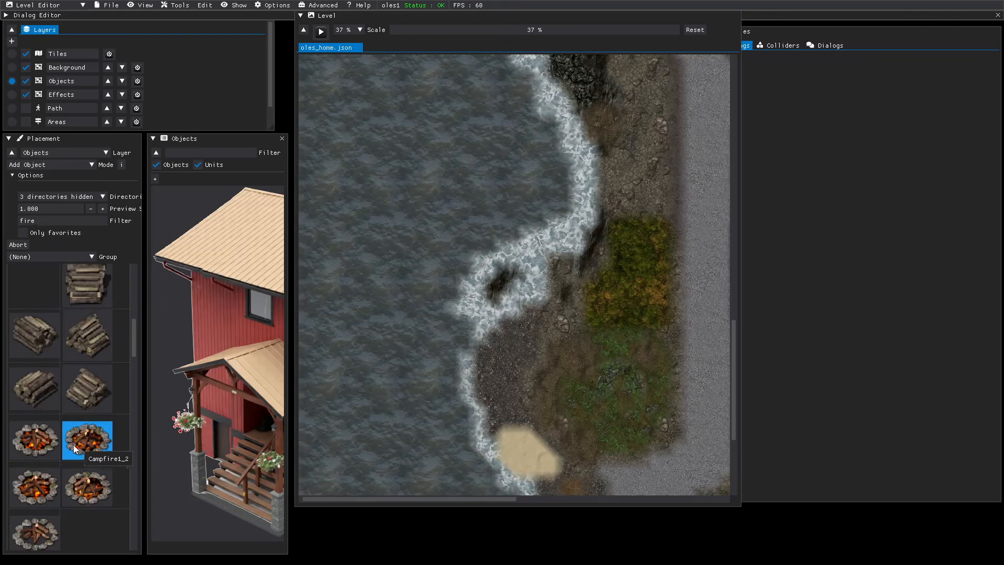
pyautogui.click(78, 442)
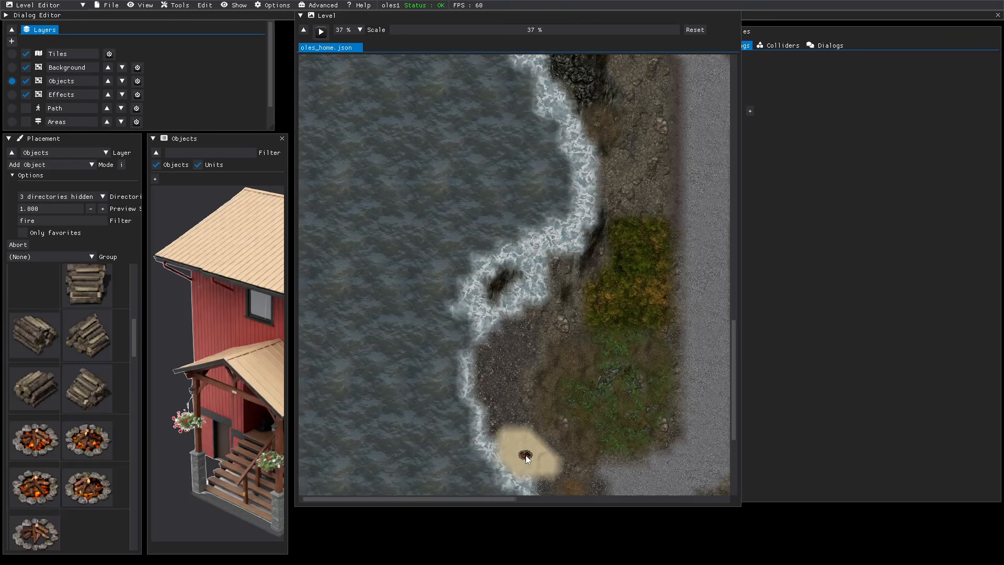
pyautogui.click(526, 455)
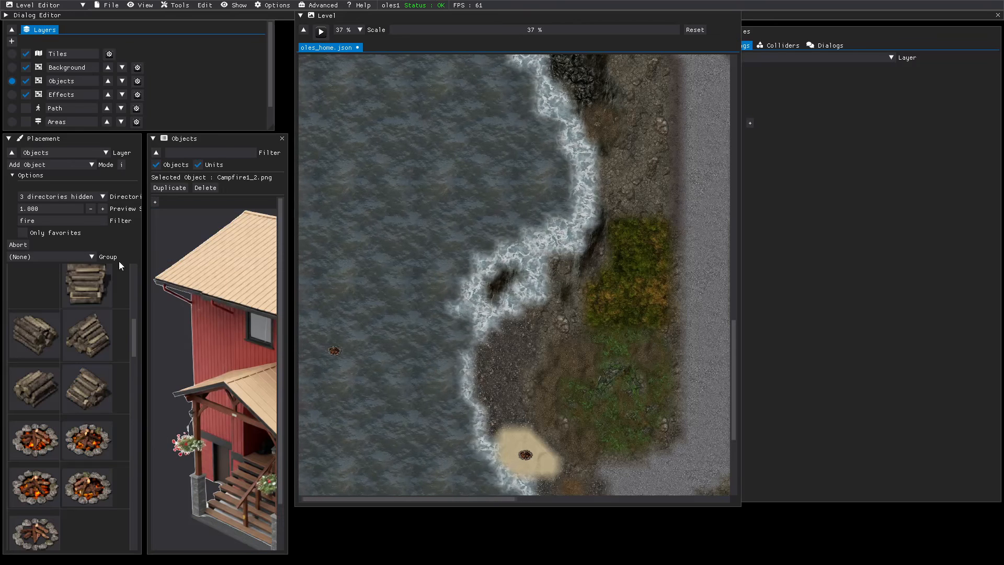
# - Filter the placement images by "log" and place two dead logs on the sand, inland of the campfire
pyautogui.moveTo(59, 222); pyautogui.dragTo(4, 220)
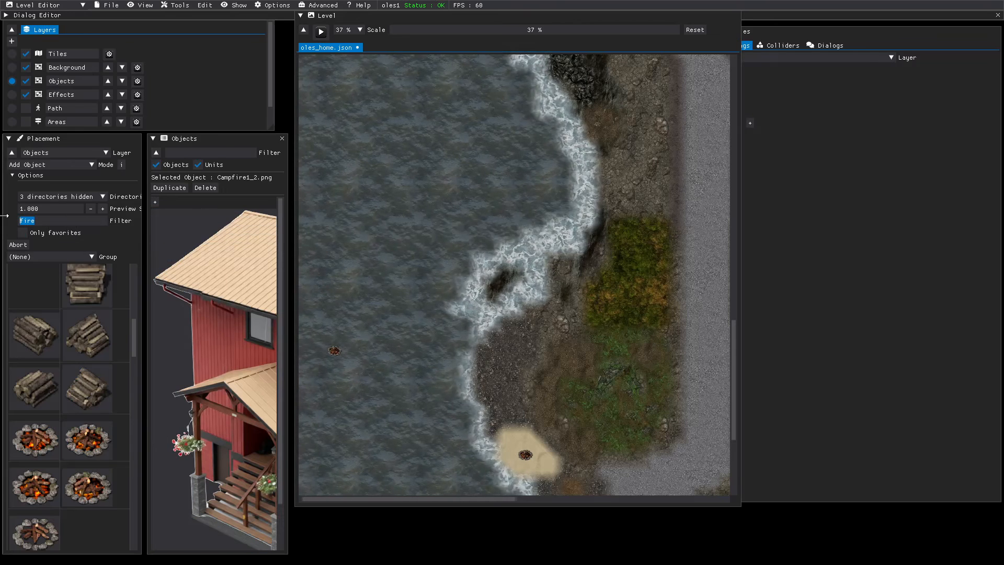
pyautogui.write('log')
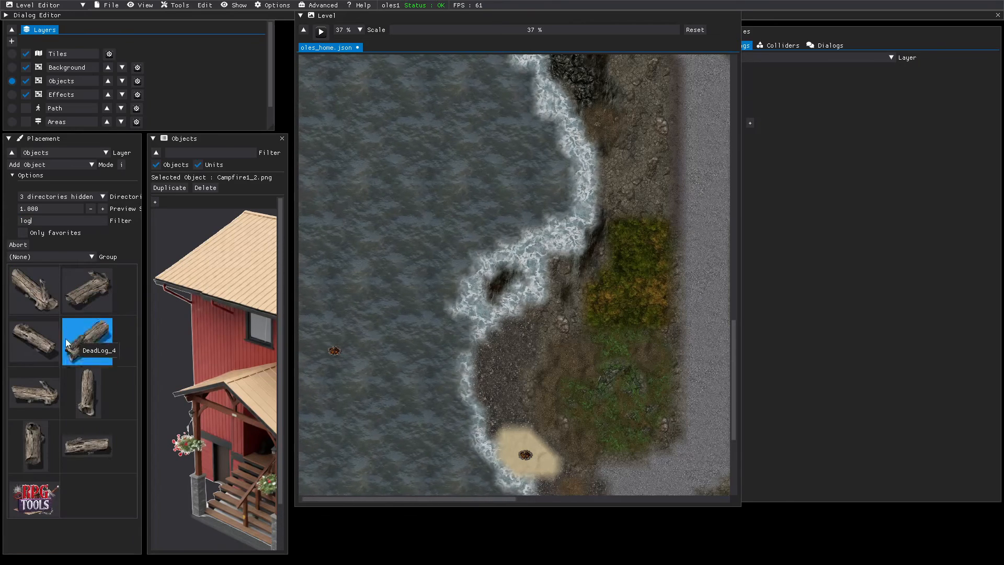
pyautogui.click(32, 341)
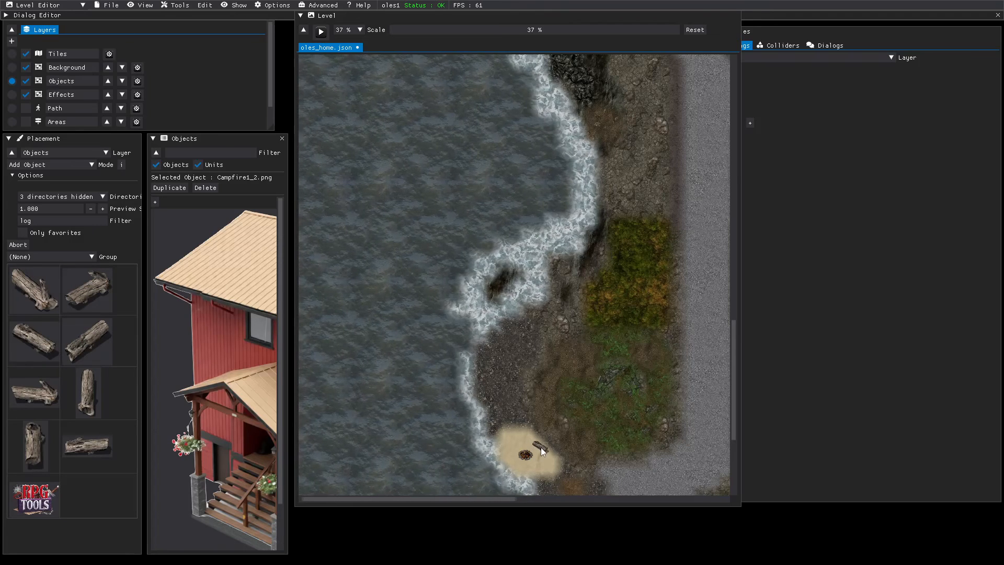
pyautogui.click(541, 447)
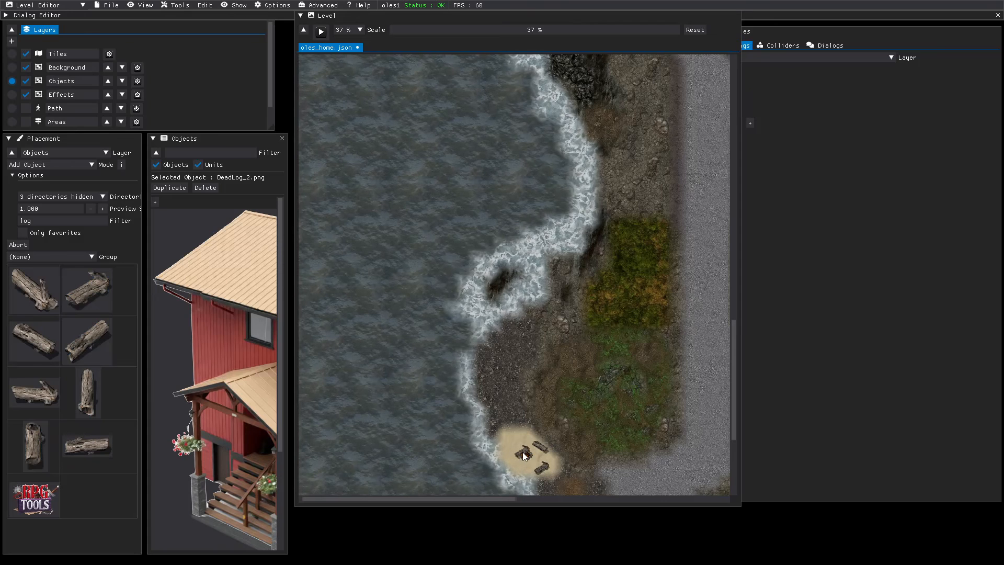
pyautogui.press('Delete')
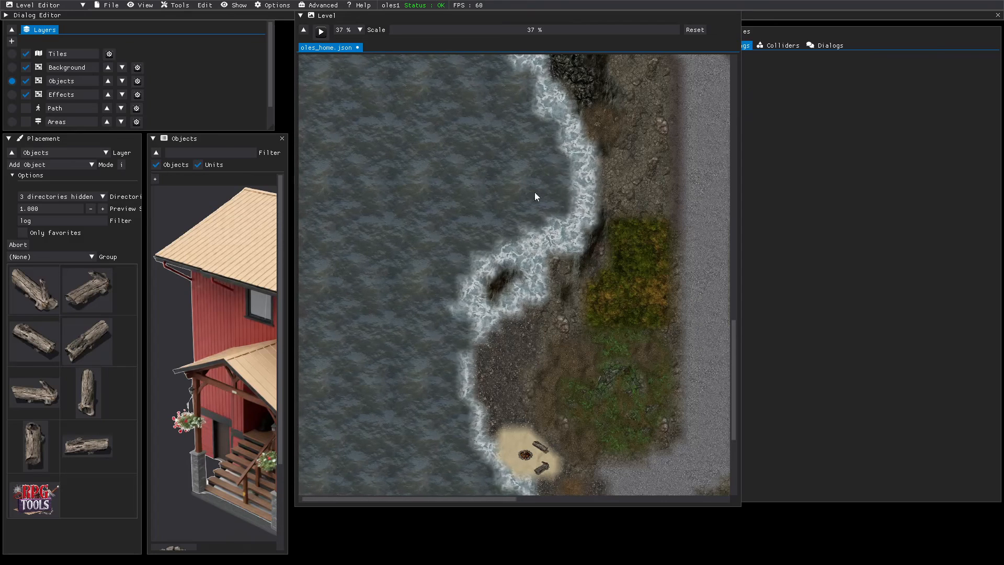
pyautogui.moveTo(481, 33); pyautogui.dragTo(547, 34)
pyautogui.moveTo(508, 392); pyautogui.dragTo(496, 63, button='middle')
pyautogui.moveTo(503, 329); pyautogui.dragTo(493, 139, button='middle')
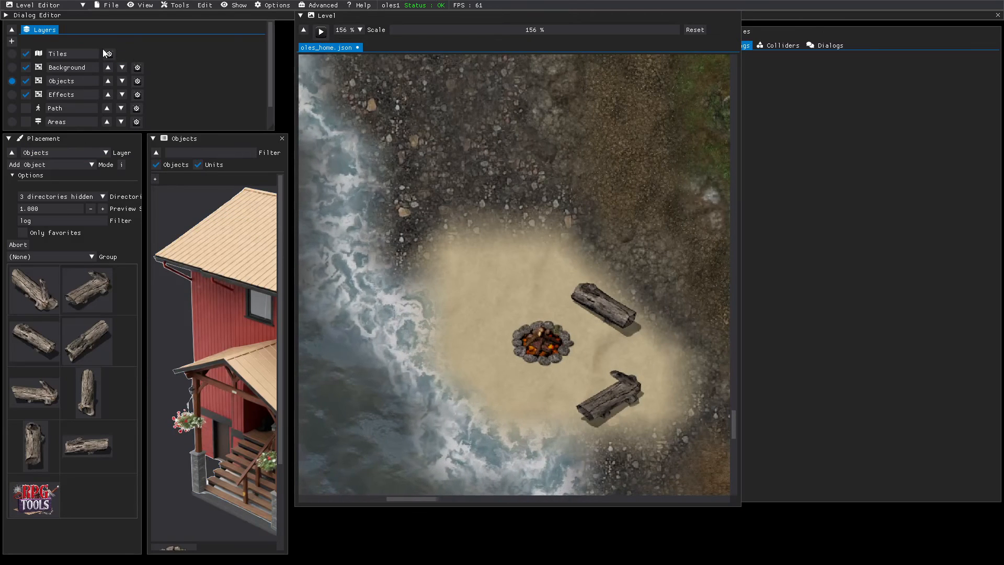
pyautogui.click(70, 9)
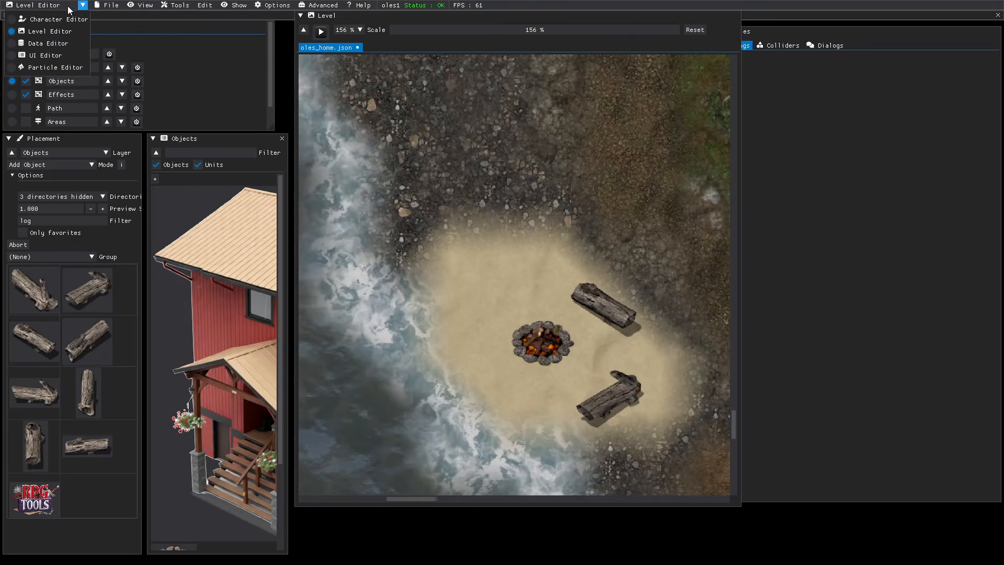
pyautogui.click(11, 69)
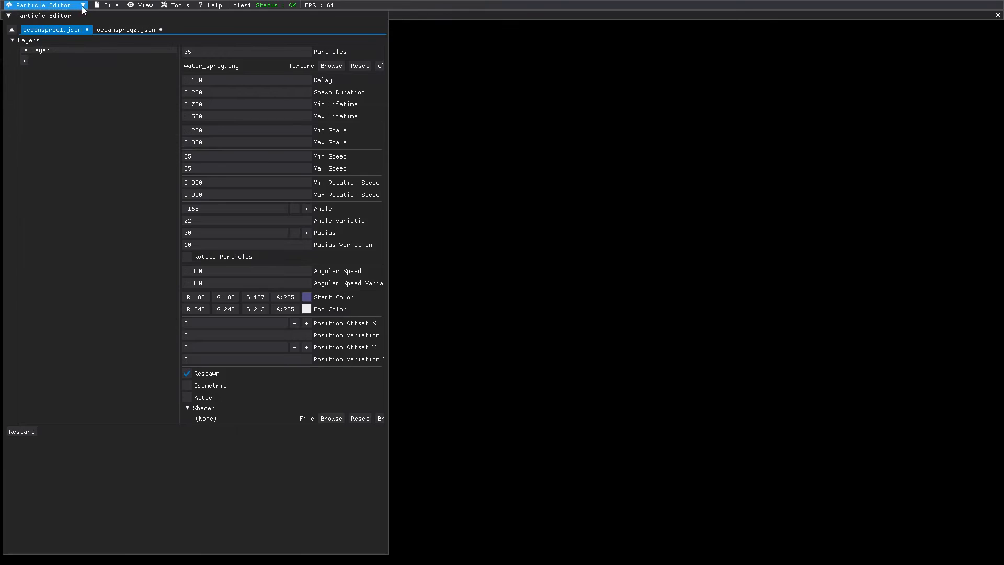
pyautogui.click(45, 34)
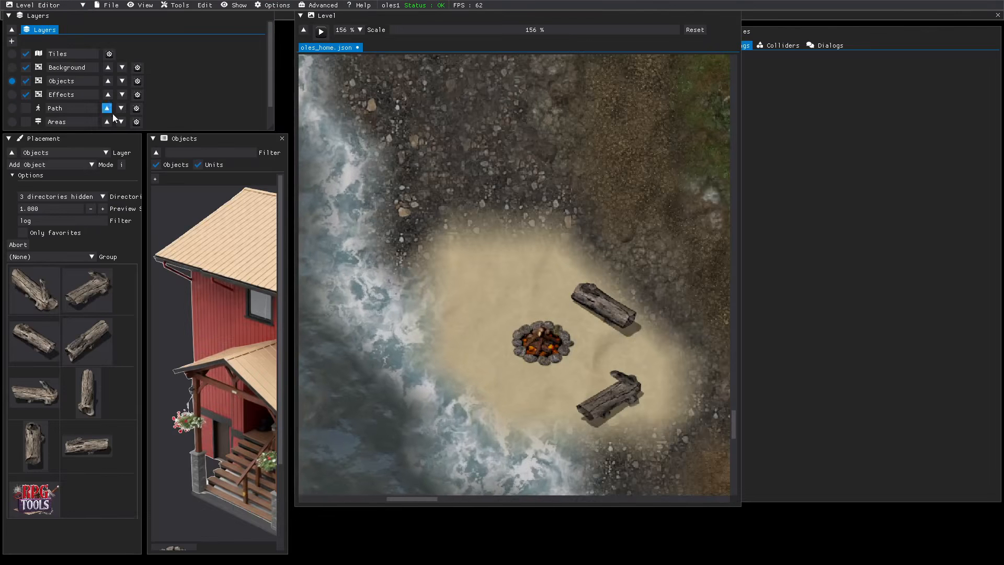
# - Save the level with the new campfire and logs
pyautogui.click(109, 6)
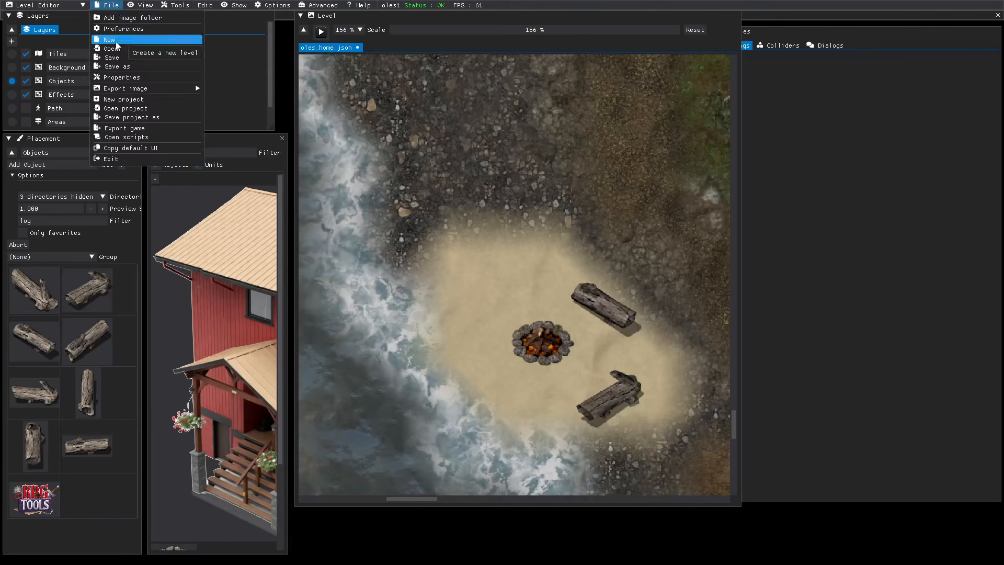
pyautogui.click(113, 58)
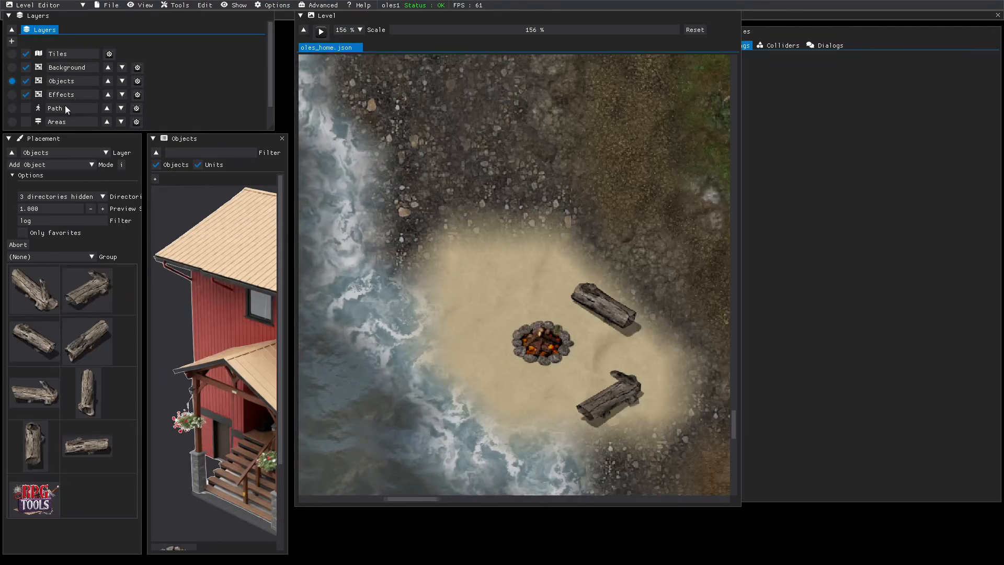
# - Place a Fire_02.json particle emitter over the campfire on the Effects layer, and save the level
pyautogui.click(12, 96)
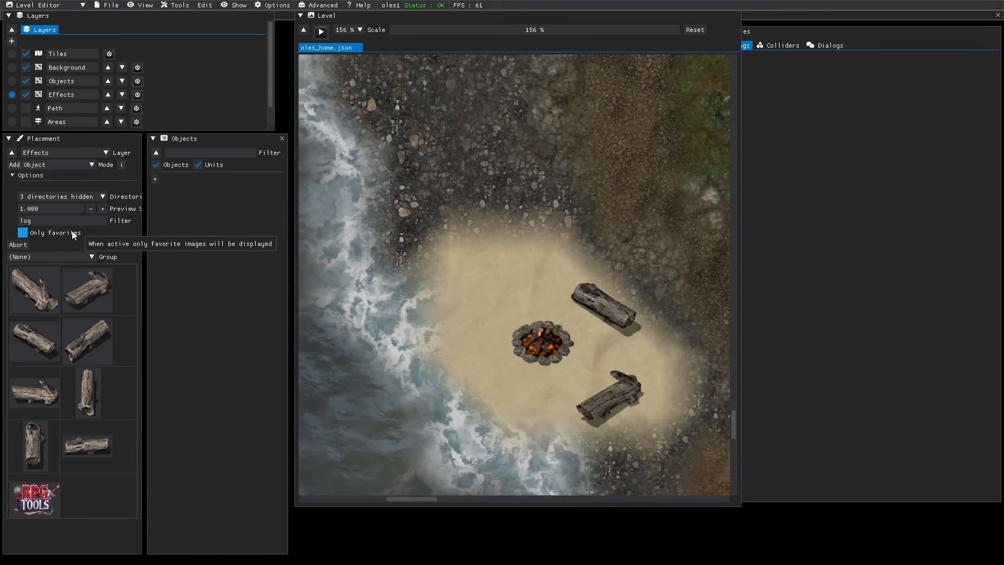
pyautogui.click(67, 165)
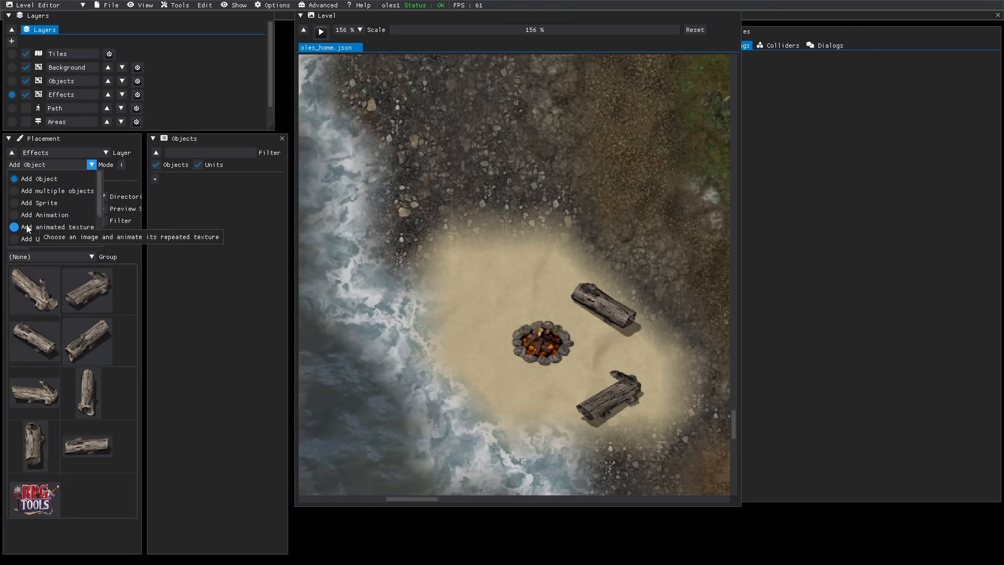
pyautogui.scroll(-3, 27, 227)
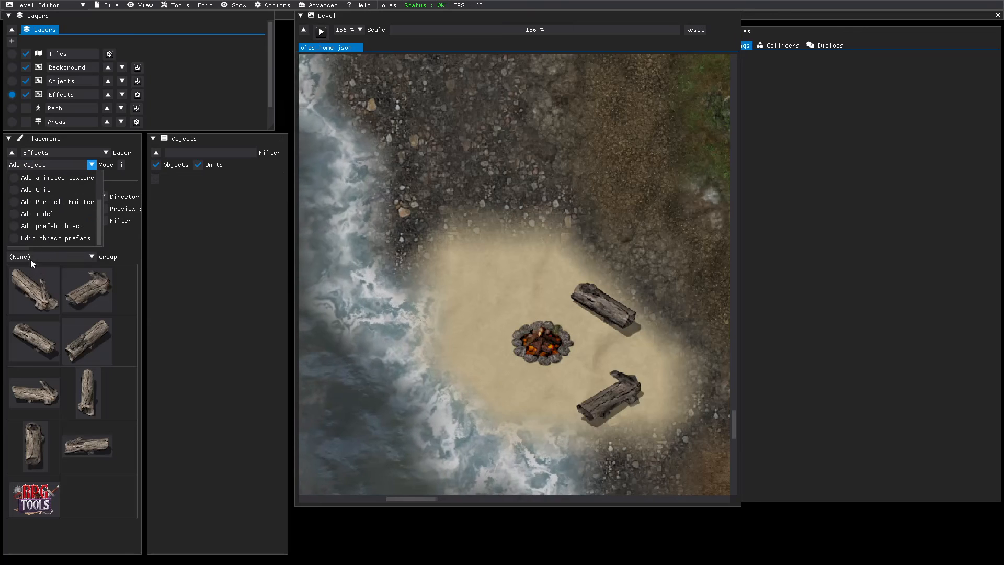
pyautogui.click(15, 201)
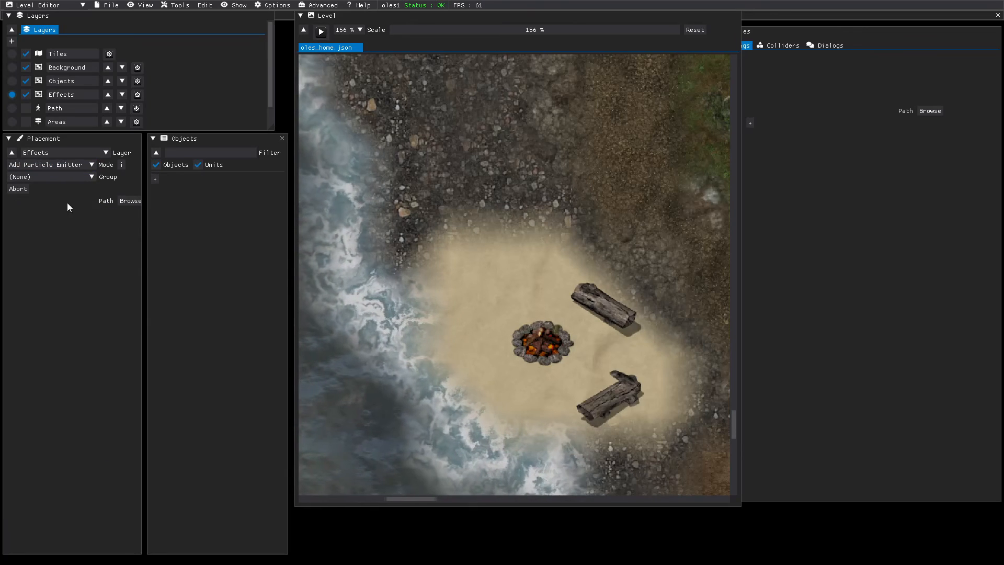
pyautogui.click(127, 203)
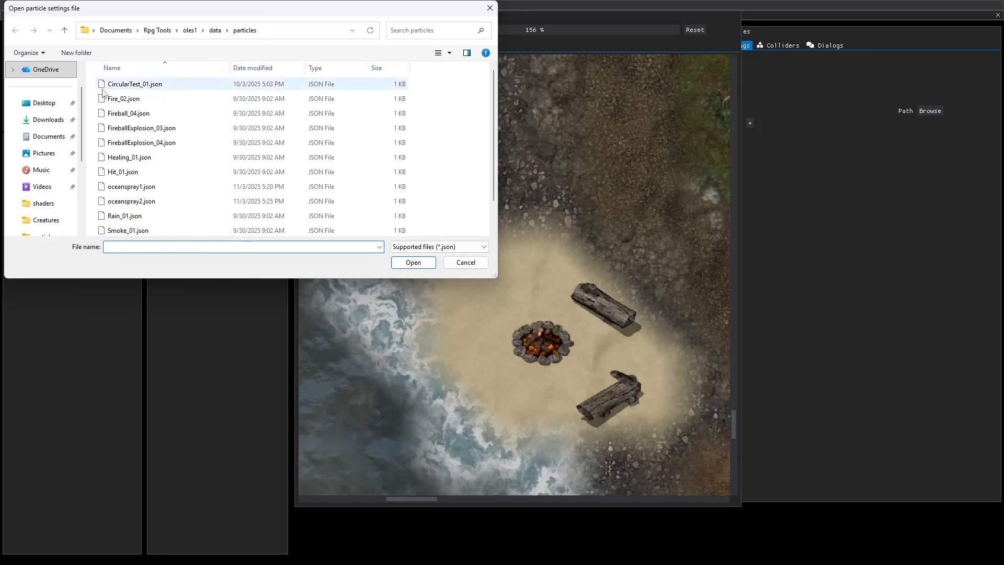
pyautogui.click(116, 100)
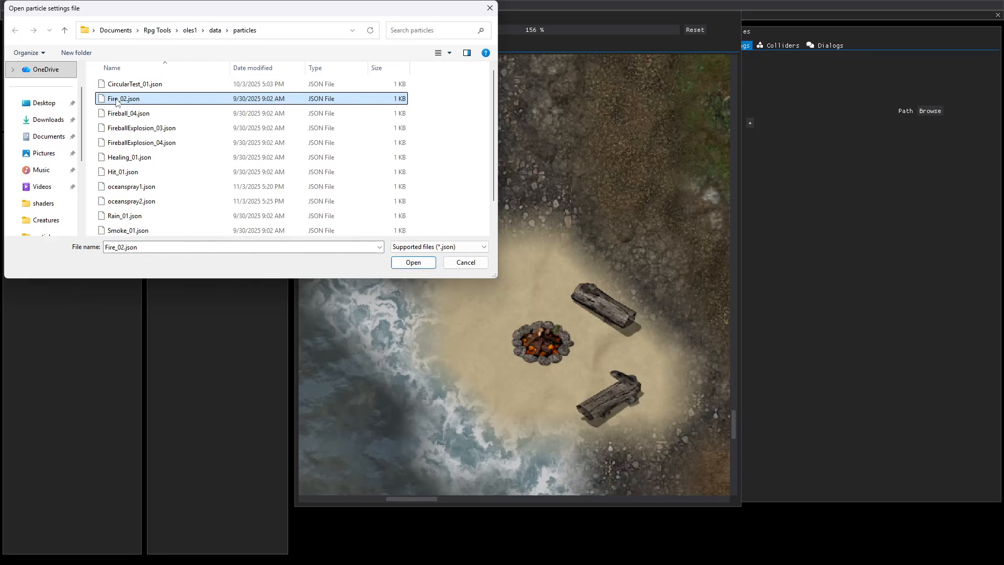
pyautogui.click(412, 263)
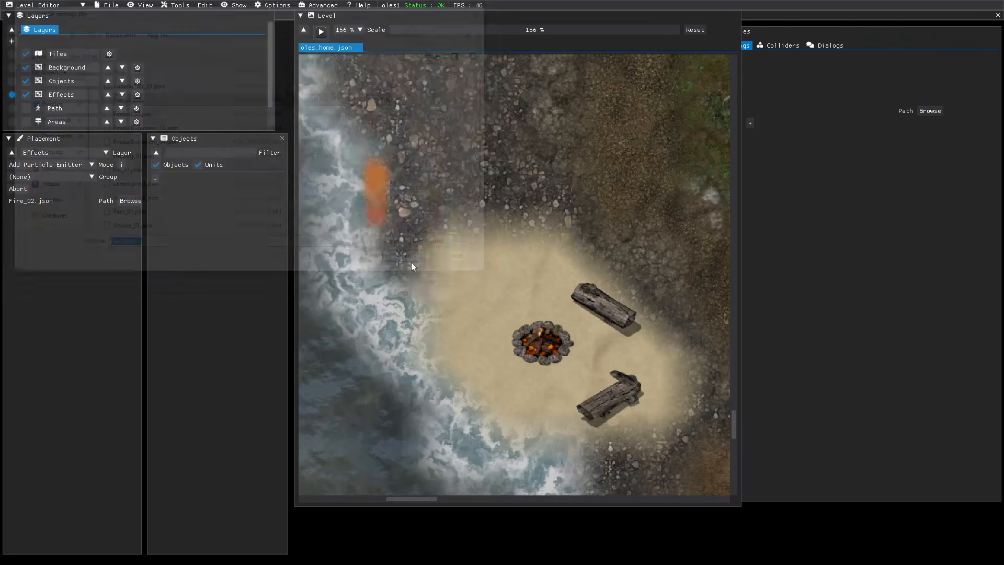
pyautogui.click(576, 387)
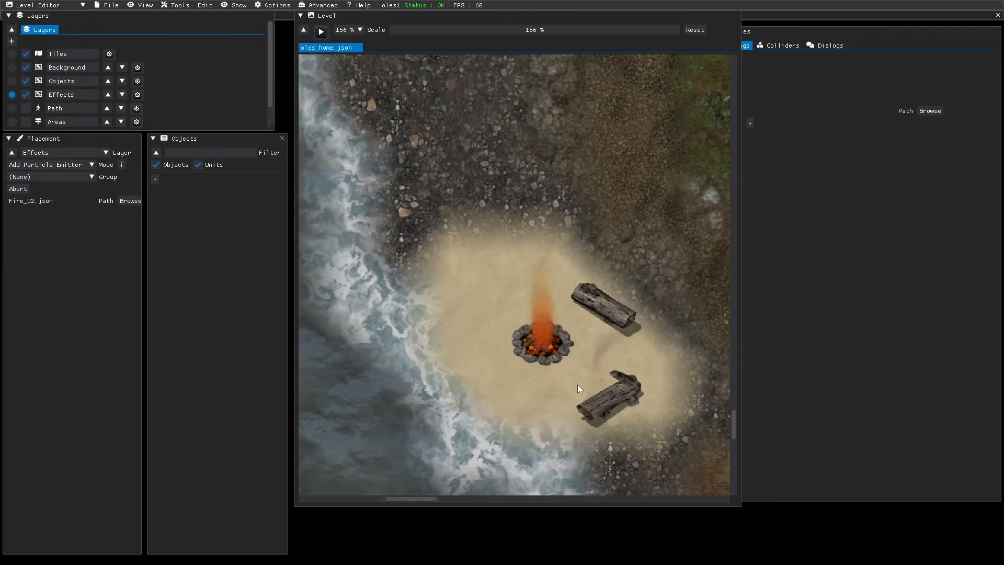
pyautogui.click(578, 384)
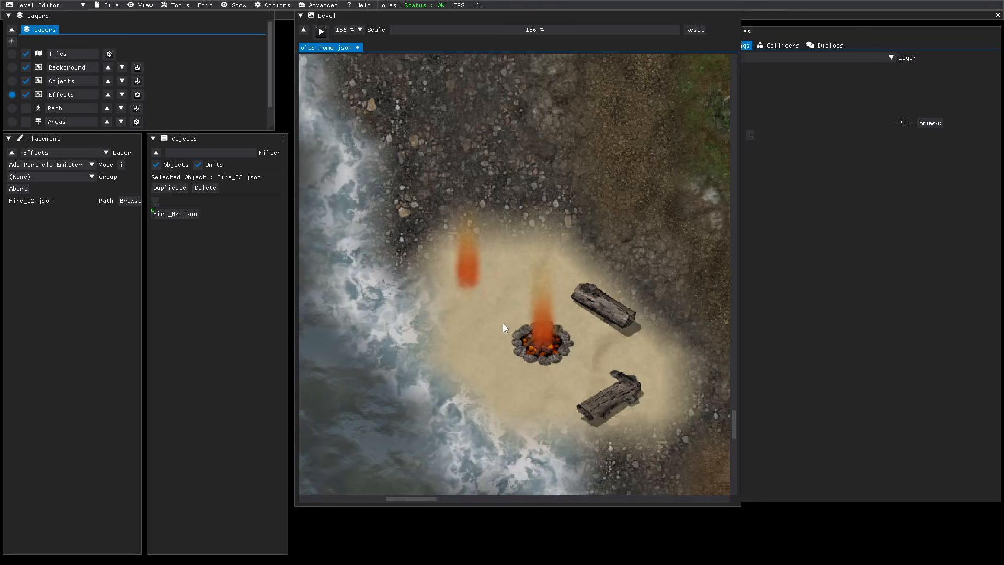
pyautogui.press('Escape')
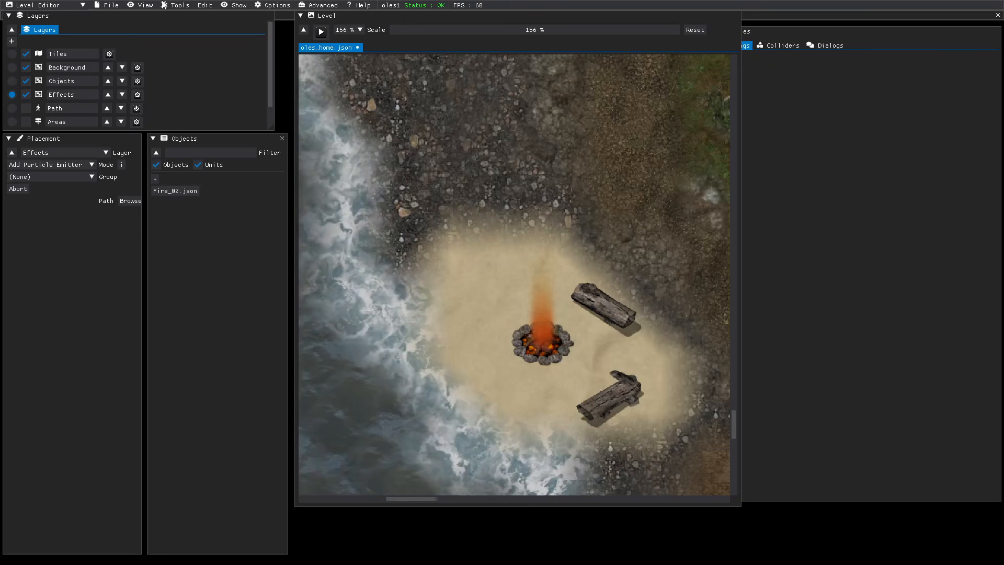
pyautogui.click(108, 4)
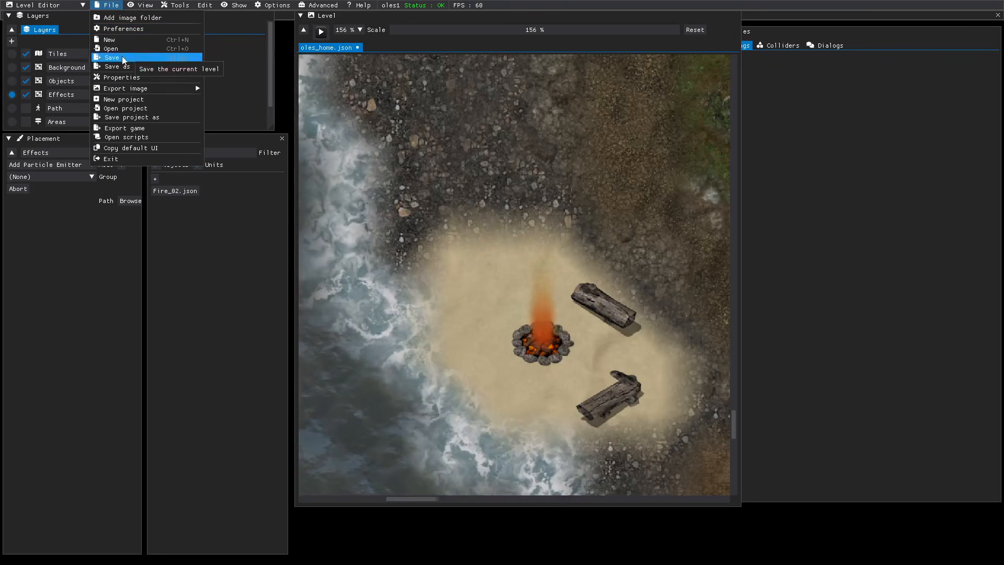
pyautogui.click(264, 27)
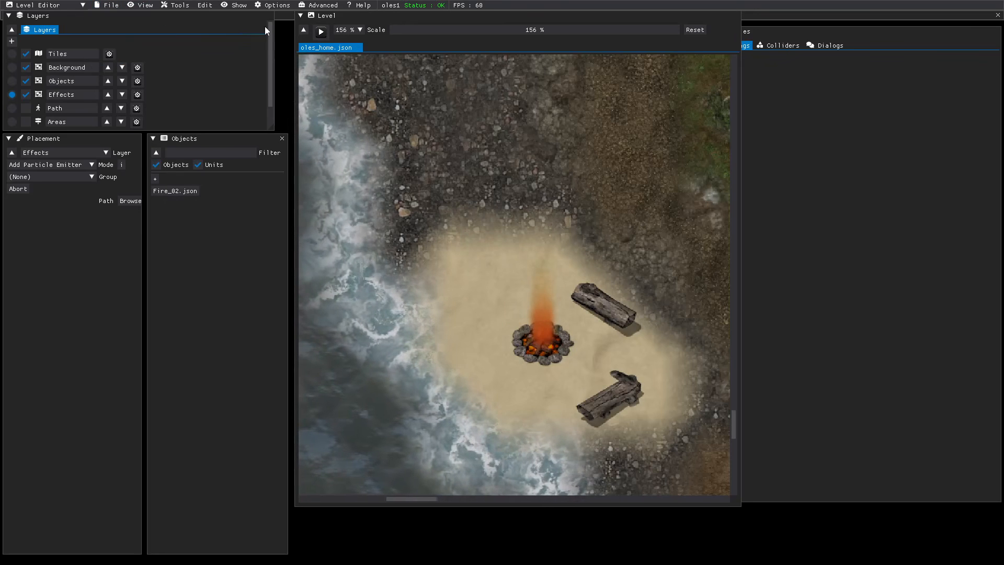
# - Play-test the level, walk the character around the burning campfire, and return to the editor
pyautogui.click(320, 32)
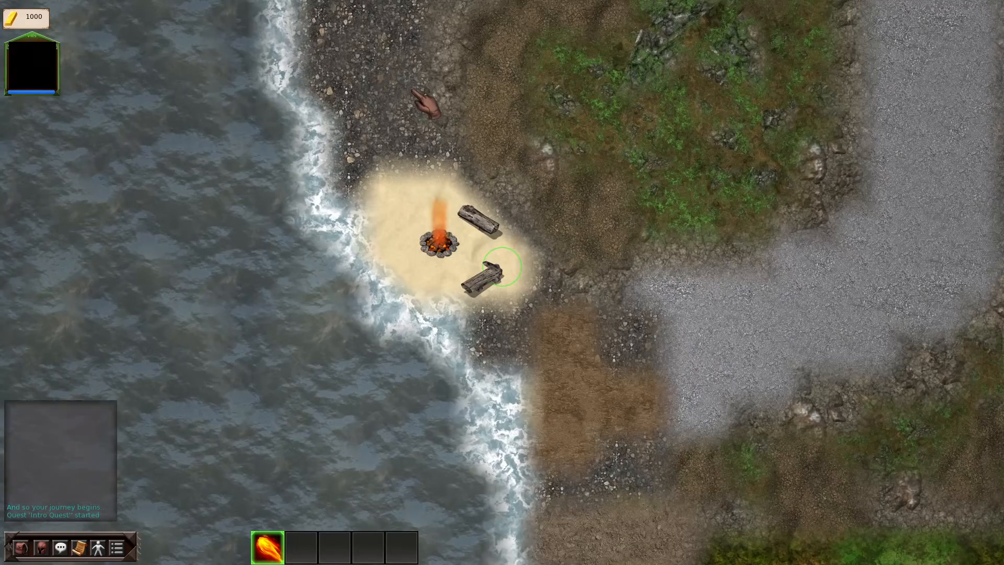
pyautogui.click(422, 181)
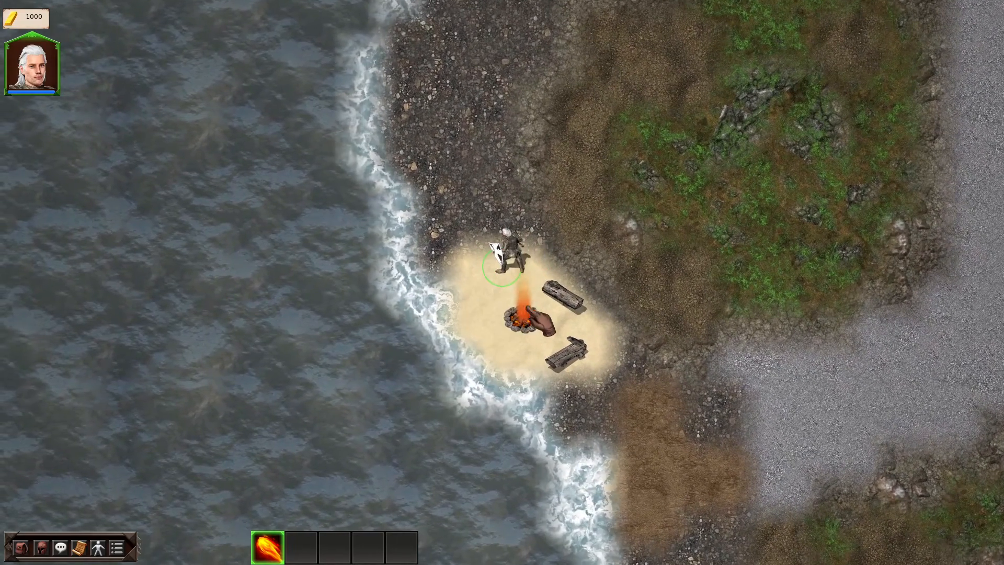
pyautogui.click(550, 339)
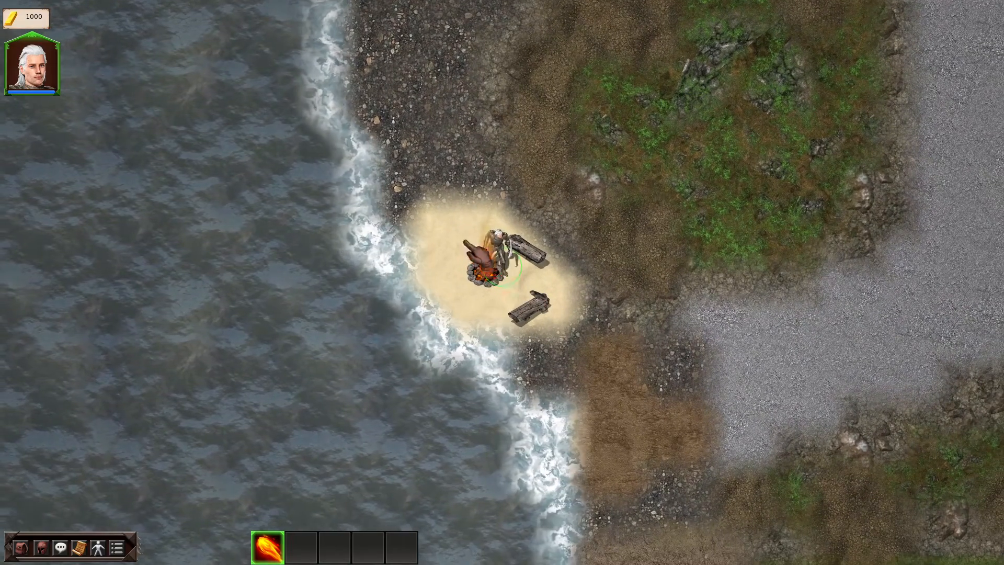
pyautogui.click(464, 242)
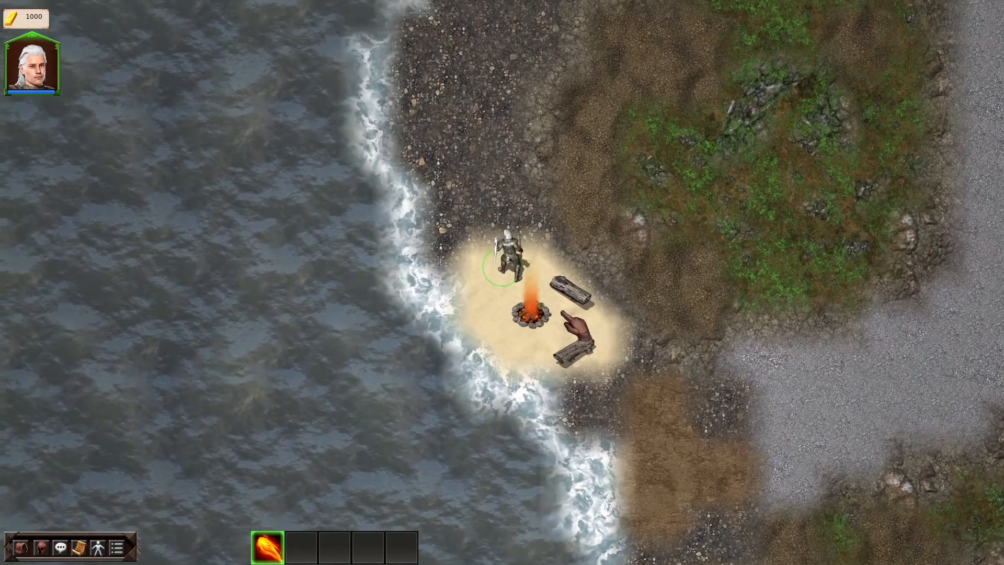
pyautogui.press('Escape')
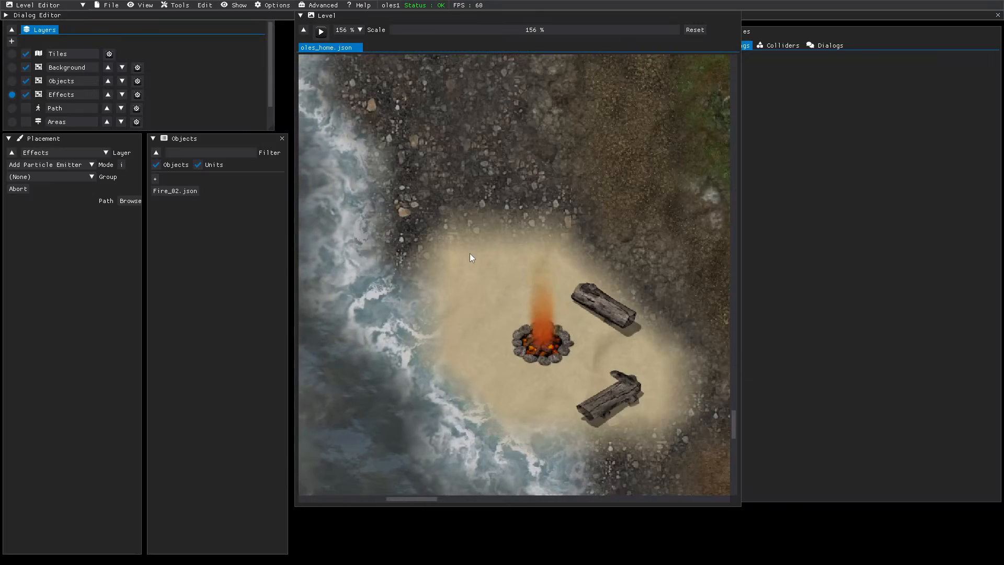
# - On the Objects layer, switch placement to Add Object and filter the images by "rock" for the dark patch in the surf
pyautogui.moveTo(470, 254); pyautogui.dragTo(667, 475, button='middle')
pyautogui.moveTo(500, 227); pyautogui.dragTo(396, 428, button='middle')
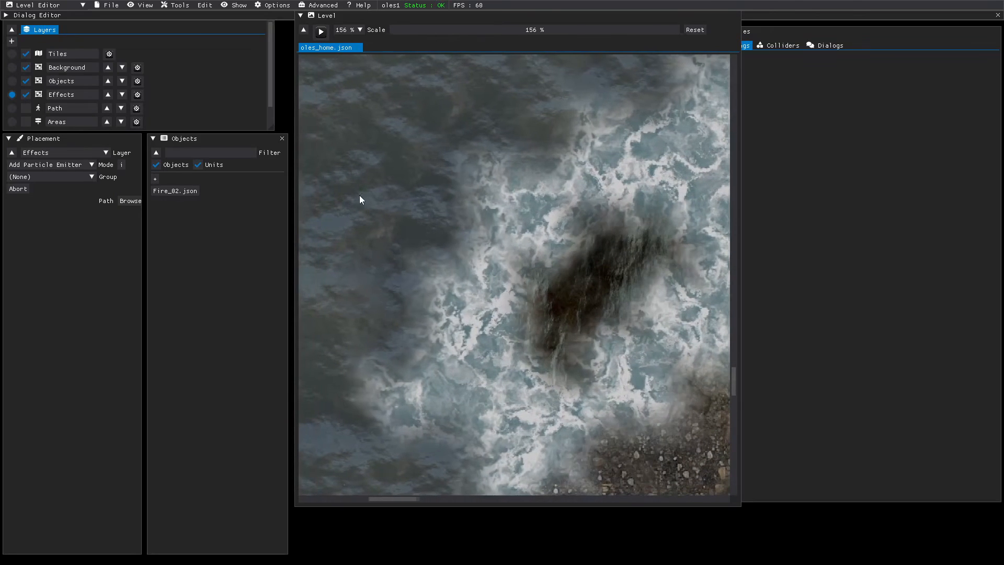
pyautogui.click(11, 81)
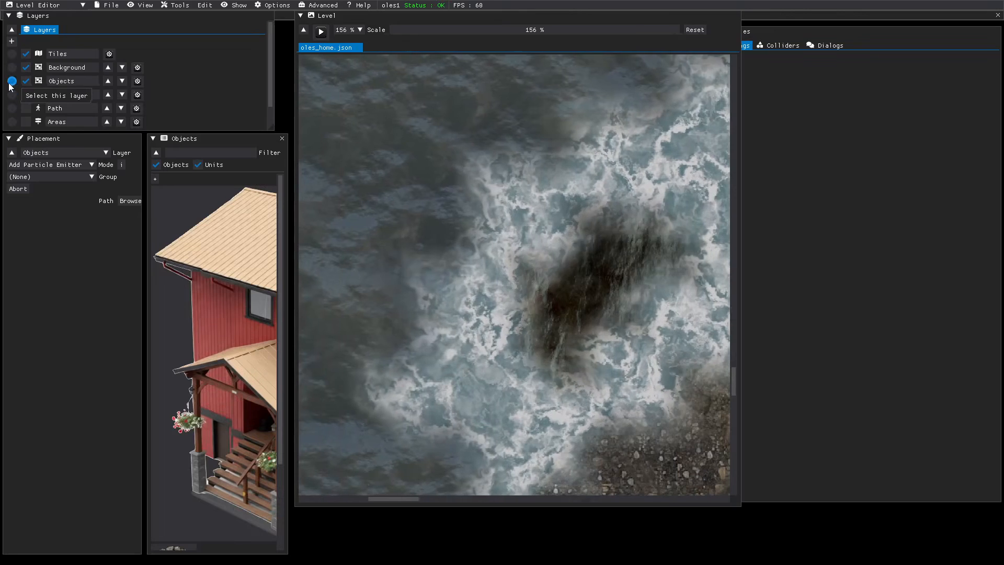
pyautogui.click(37, 166)
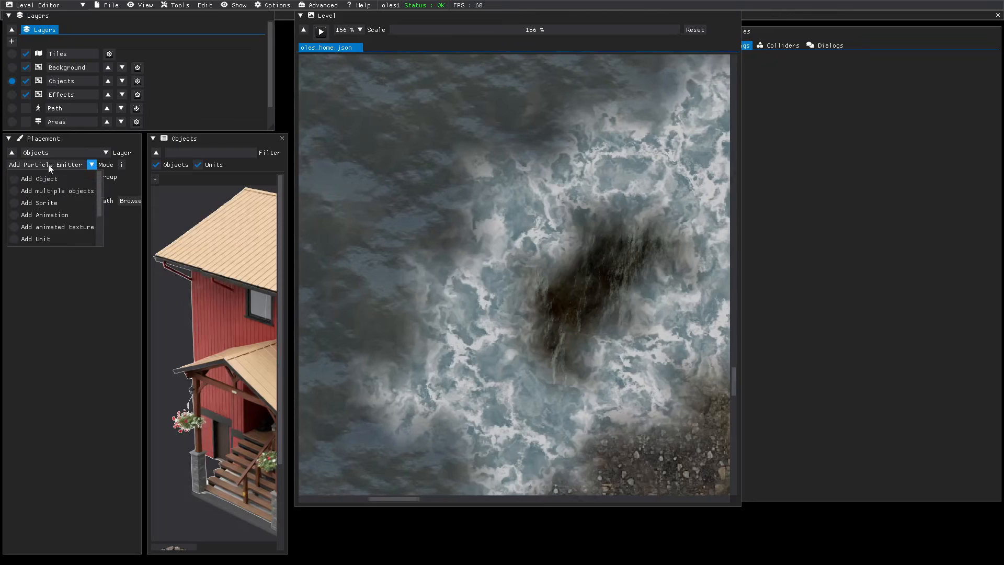
pyautogui.click(16, 179)
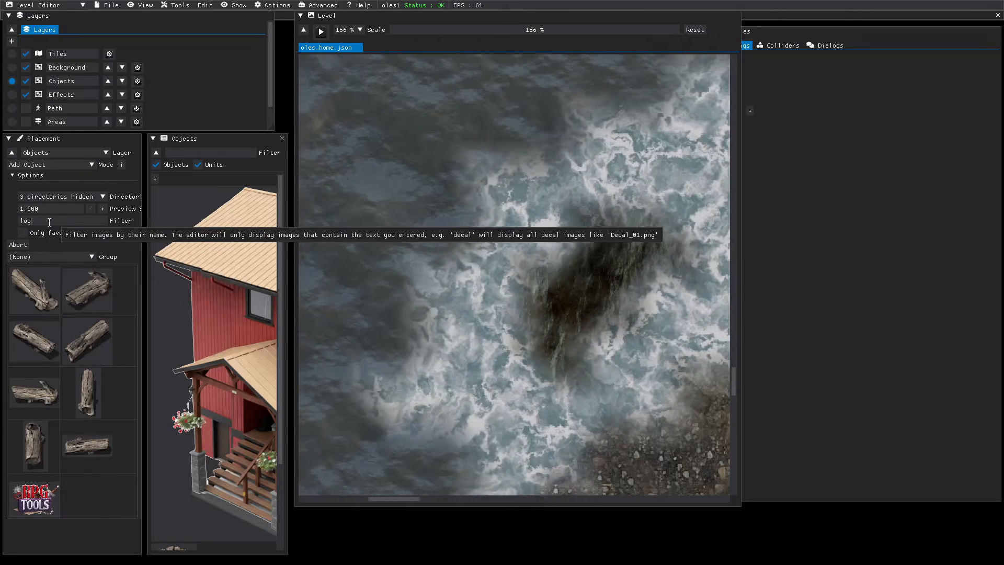
pyautogui.moveTo(49, 222); pyautogui.dragTo(15, 223)
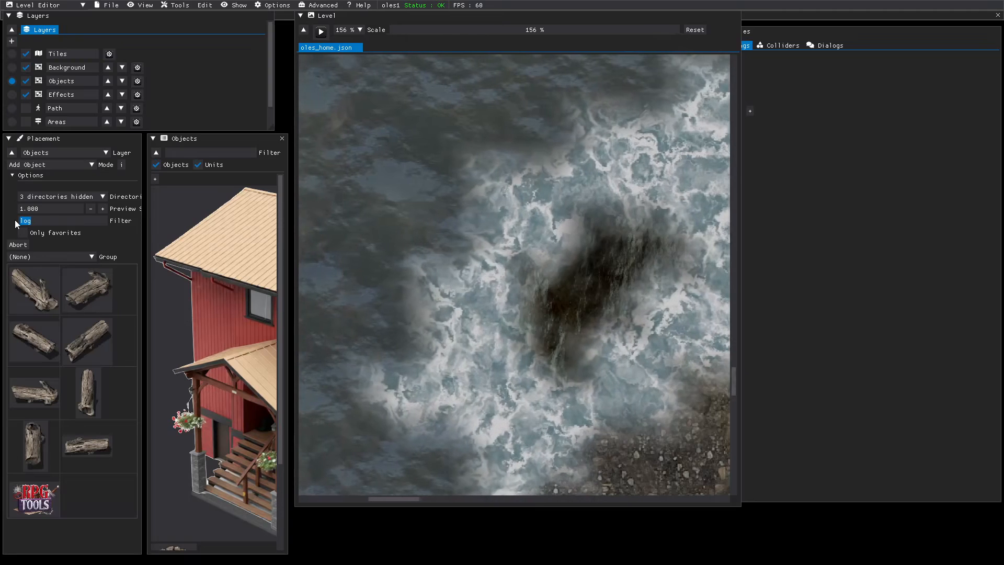
pyautogui.write('ro')
pyautogui.write('ck')
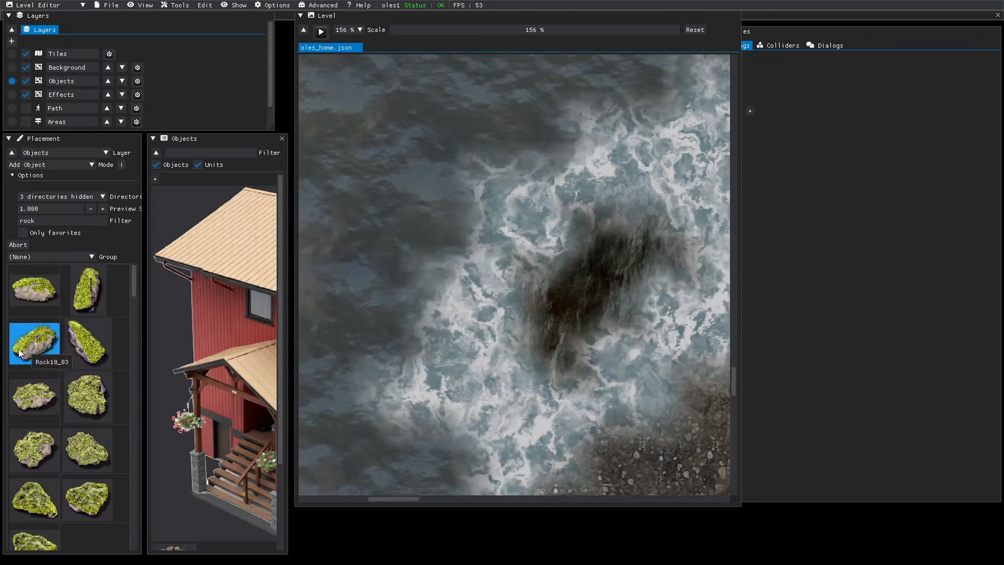
# - Place one Rock5_04 boulder in the surf beside the dark underwater patch and end the placement
pyautogui.scroll(-3, 31, 345)
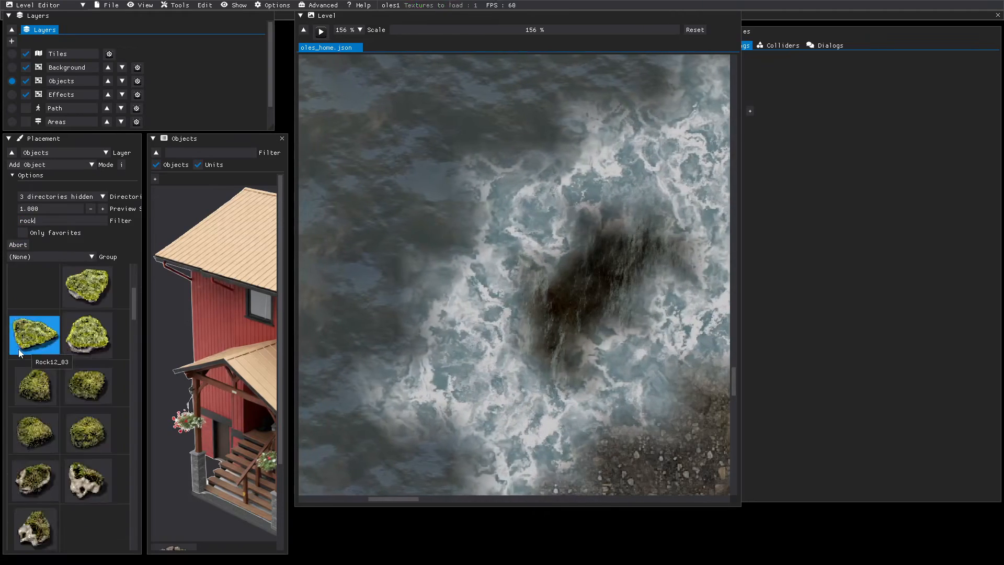
pyautogui.scroll(-5, 18, 351)
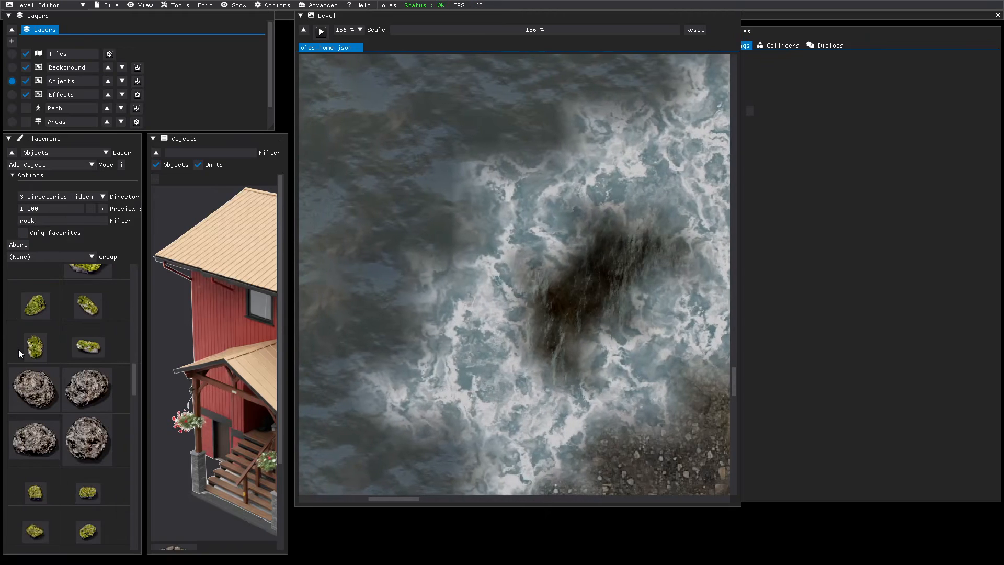
pyautogui.scroll(-1, 19, 354)
pyautogui.scroll(-5, 19, 353)
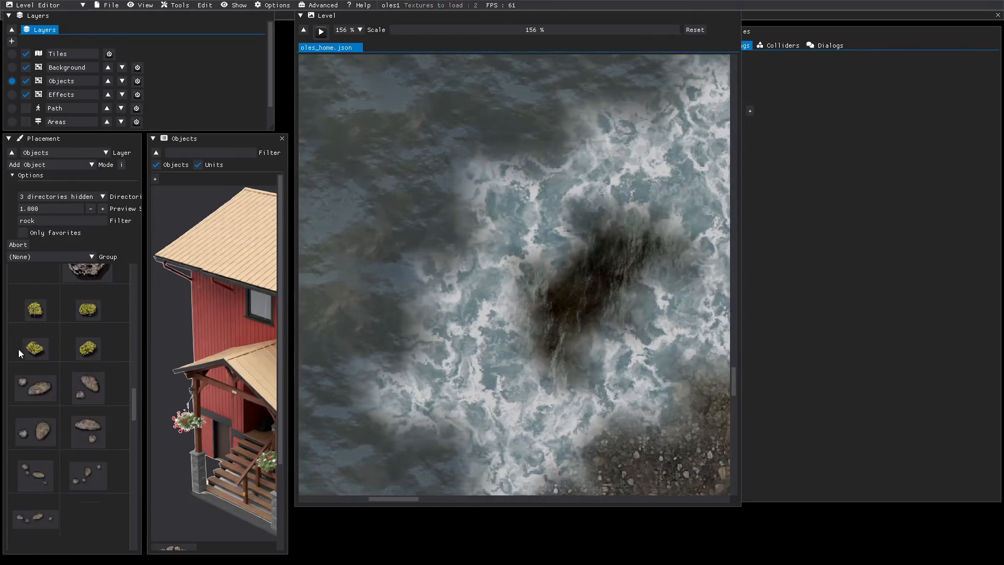
pyautogui.scroll(-1, 17, 350)
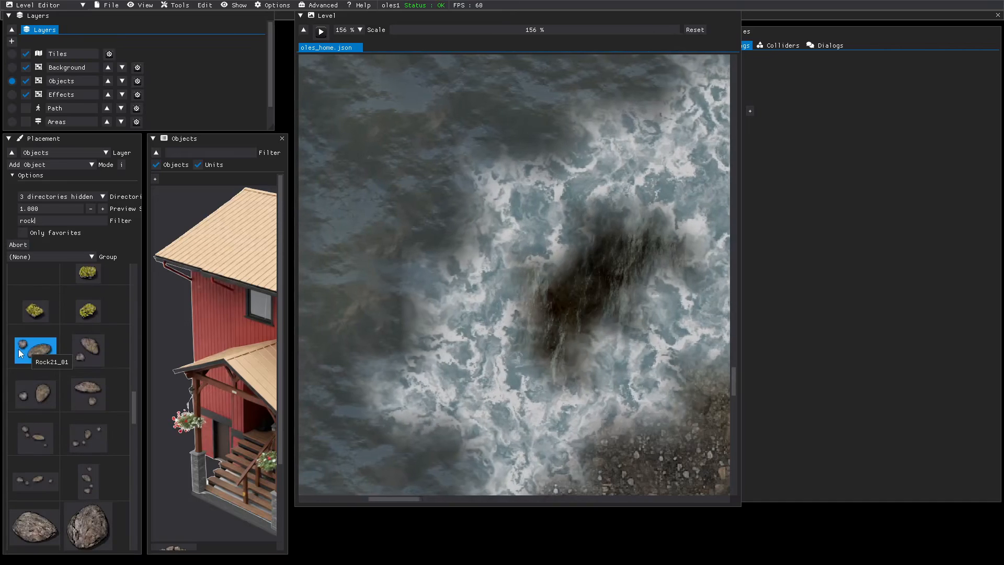
pyautogui.scroll(-4, 55, 419)
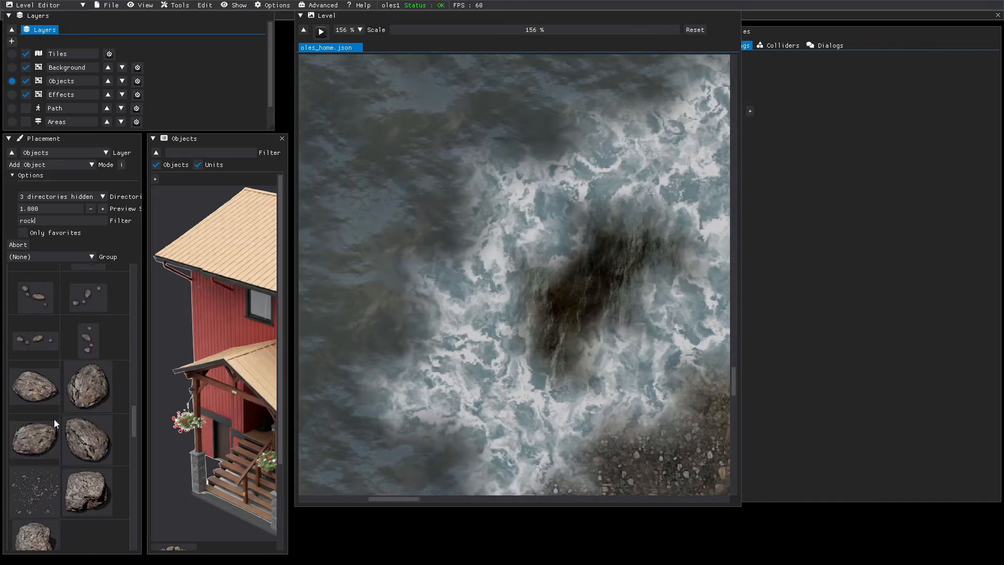
pyautogui.scroll(-5, 74, 453)
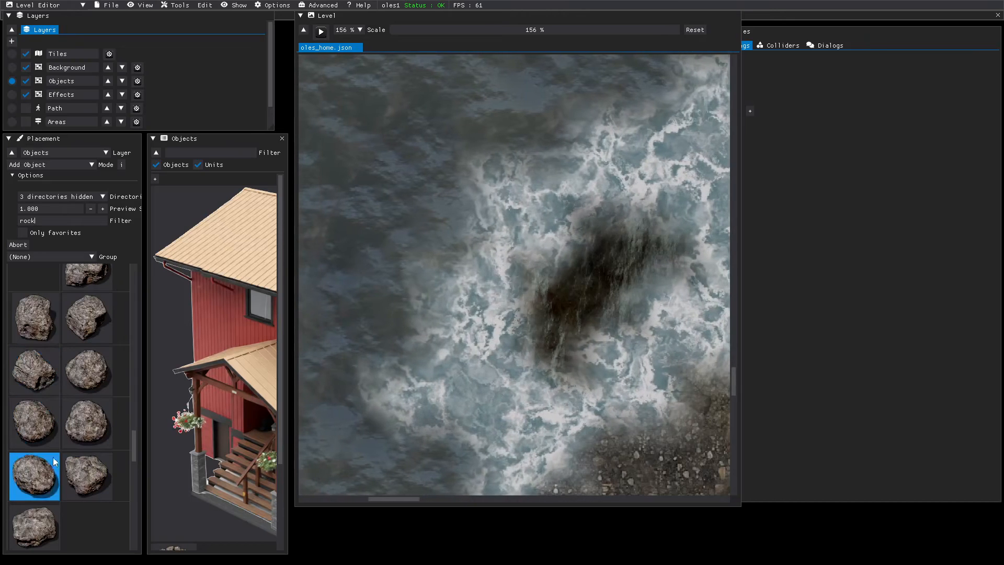
pyautogui.scroll(-1, 55, 445)
pyautogui.scroll(-2, 53, 444)
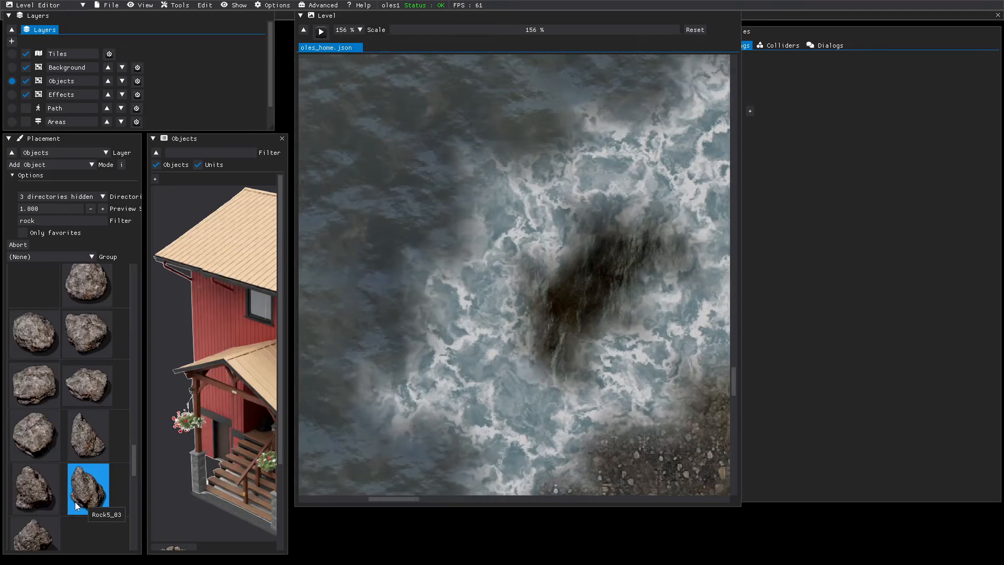
pyautogui.scroll(-1, 80, 490)
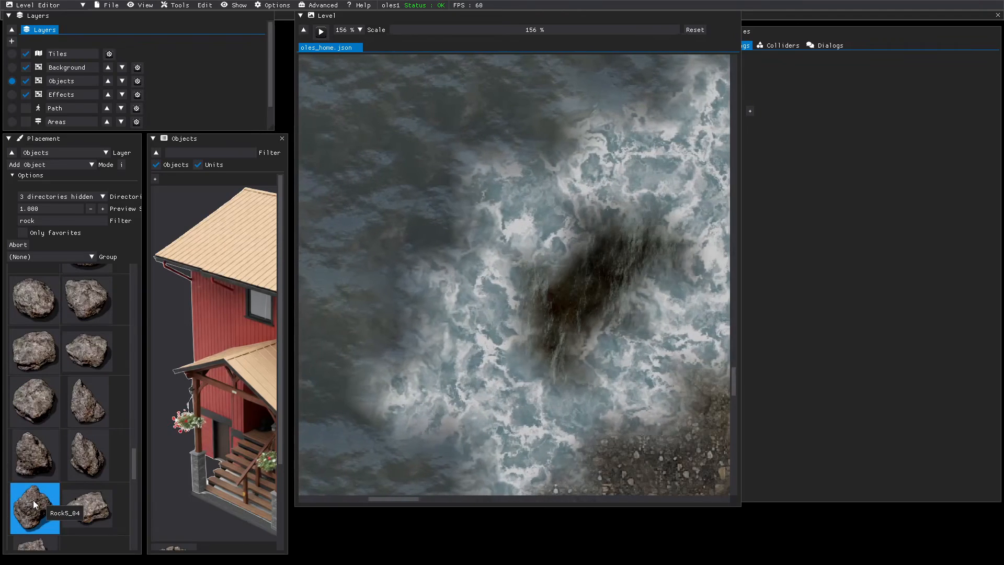
pyautogui.moveTo(32, 500); pyautogui.dragTo(537, 287)
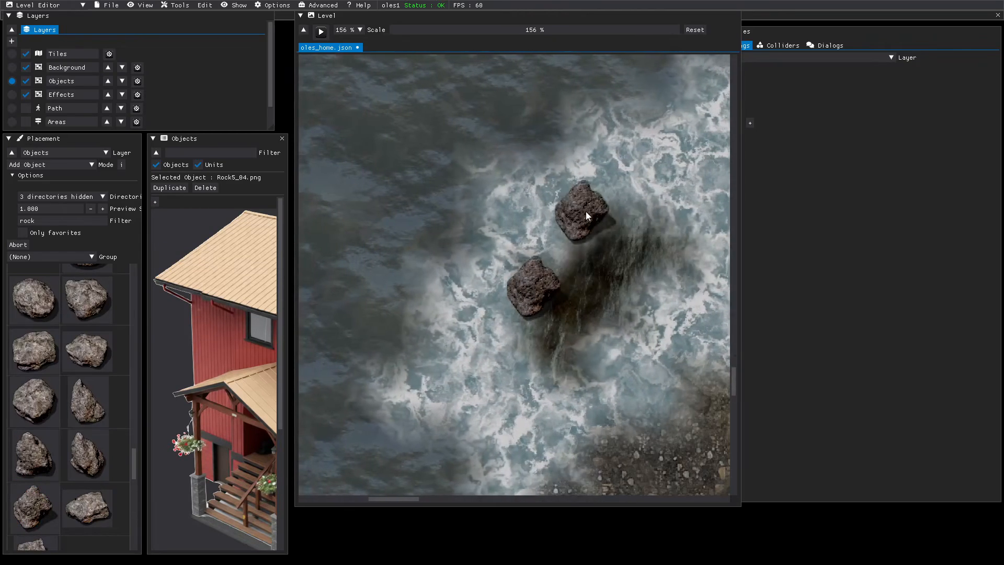
pyautogui.rightClick(582, 218)
# - Scale the newly placed surf boulder to 1.4 in its object settings
pyautogui.click(542, 281)
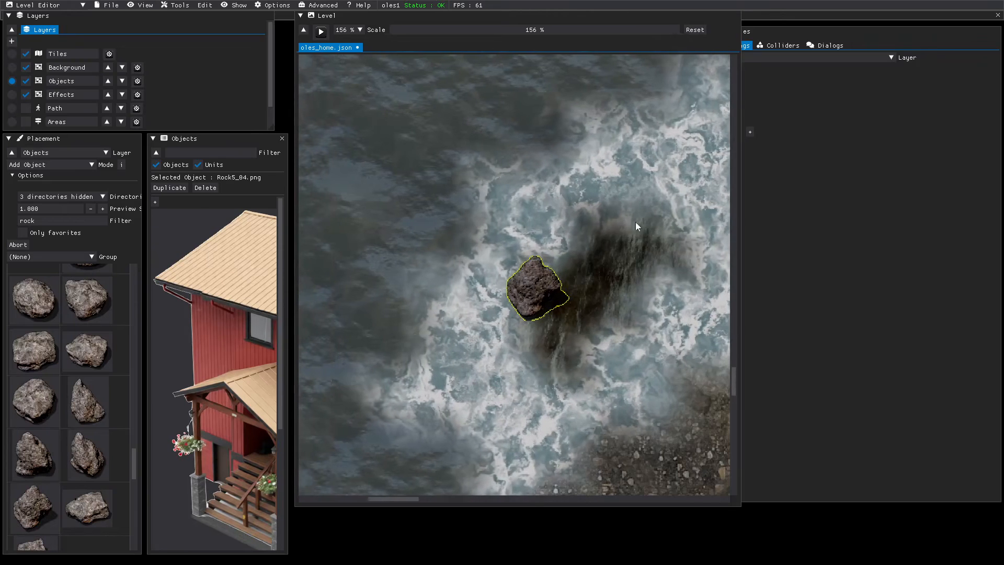
pyautogui.click(749, 133)
pyautogui.click(701, 78)
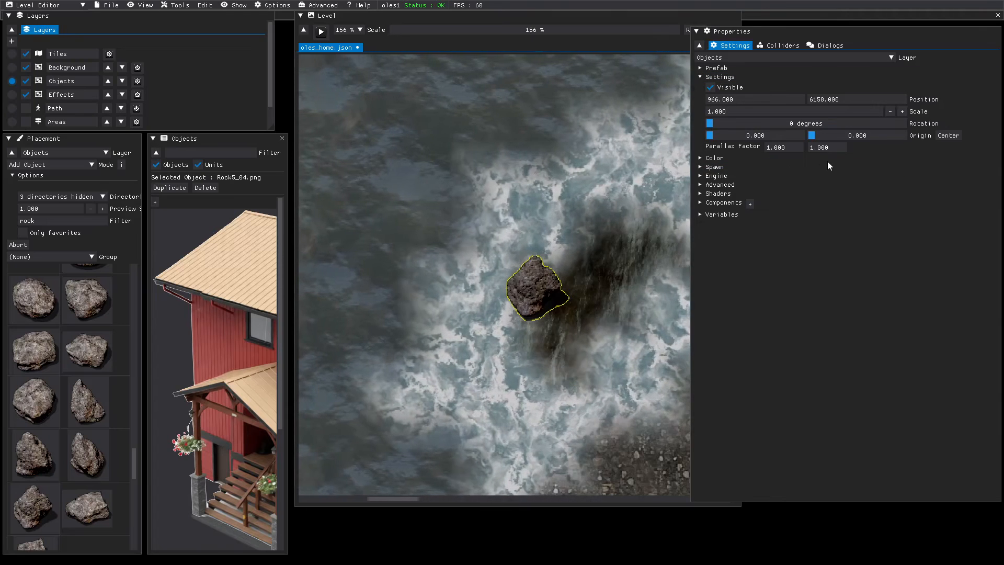
pyautogui.click(902, 112)
pyautogui.click(902, 112)
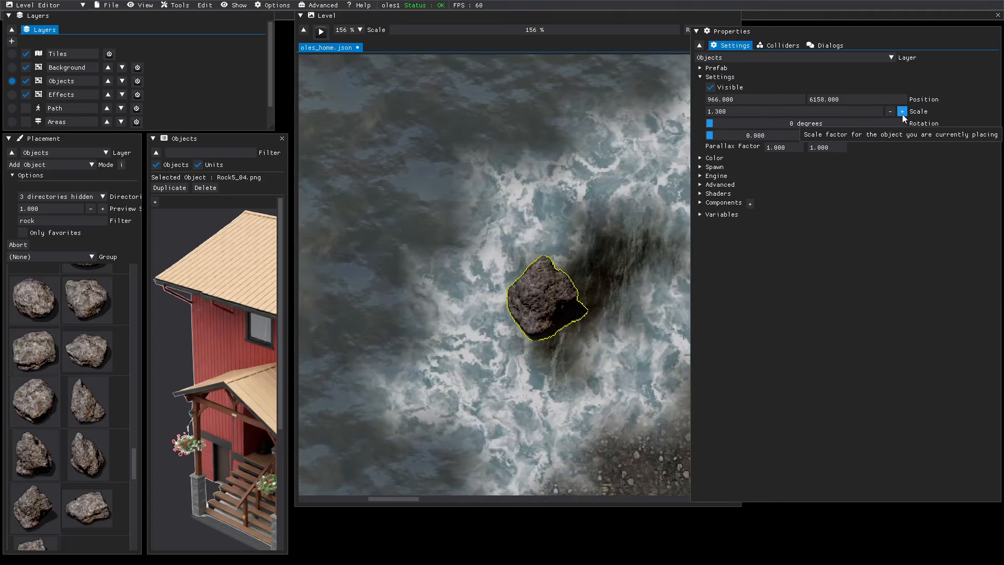
pyautogui.click(902, 112)
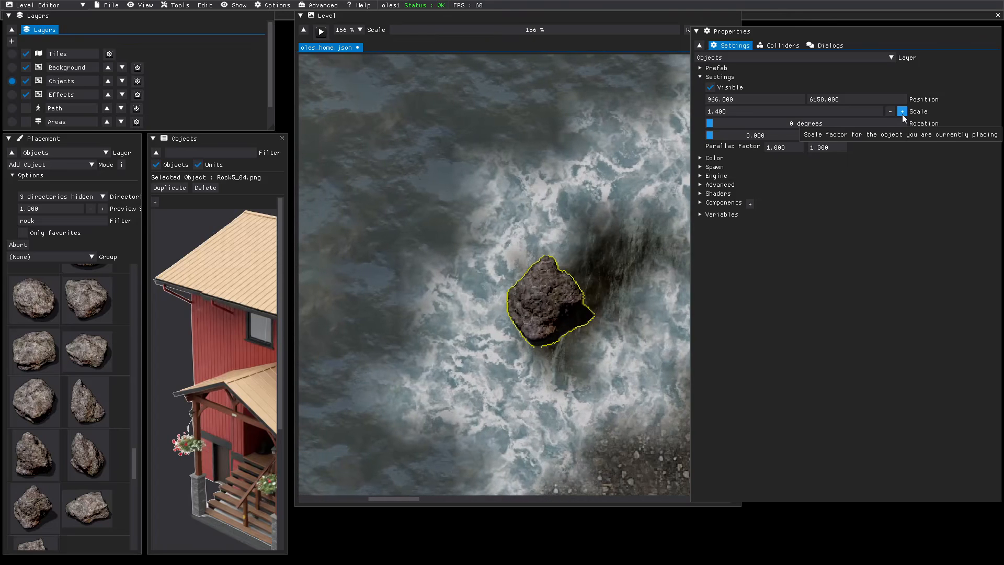
pyautogui.click(902, 111)
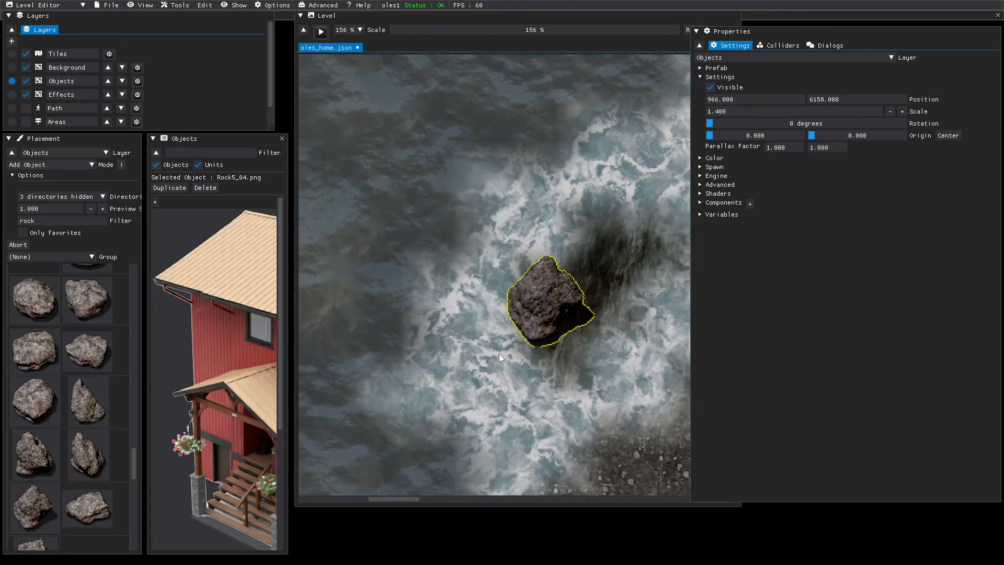
# - Move the boulder slightly toward the shore at the near end of the dark patch, deselect it and save the level
pyautogui.moveTo(541, 300); pyautogui.dragTo(549, 330)
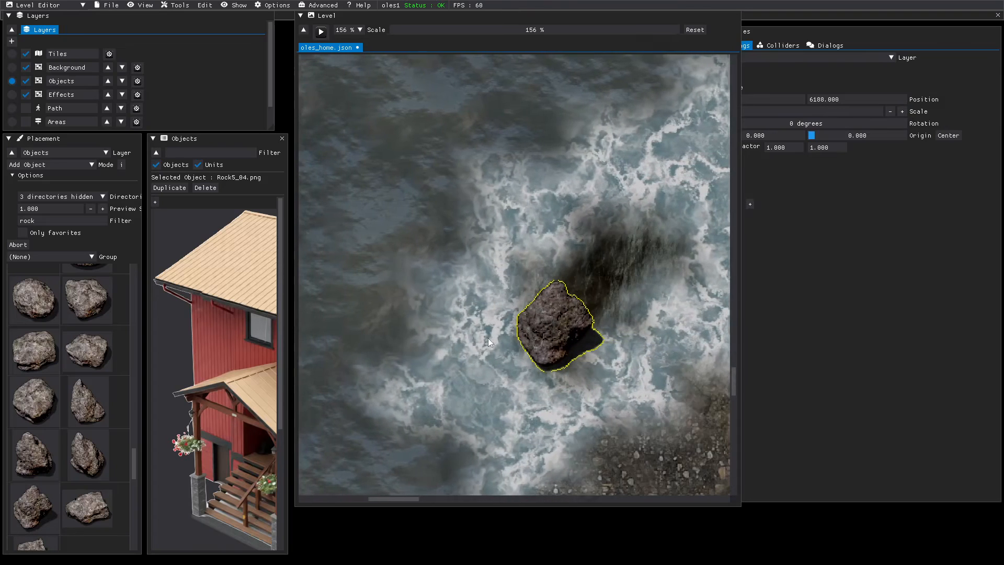
pyautogui.click(488, 286)
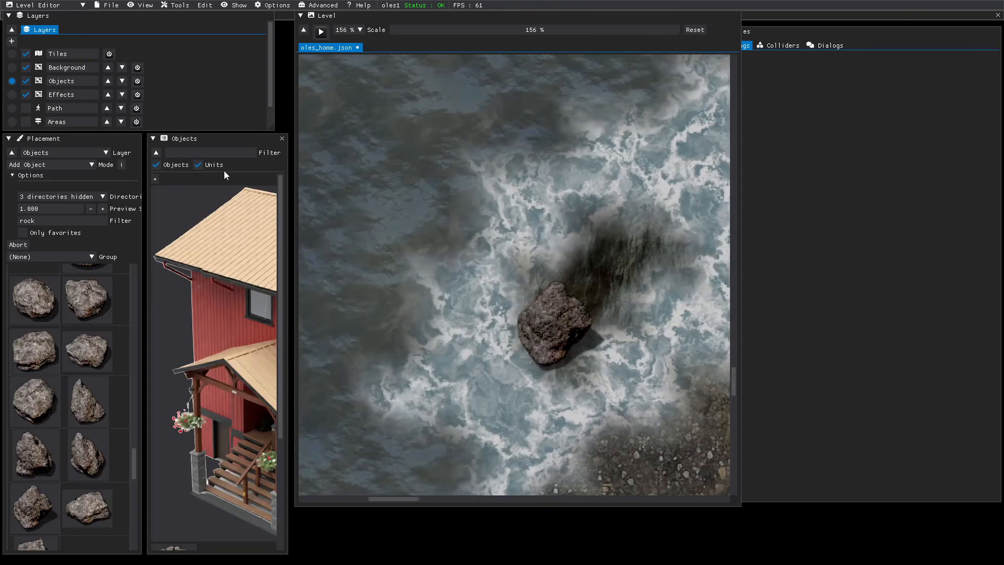
pyautogui.click(102, 7)
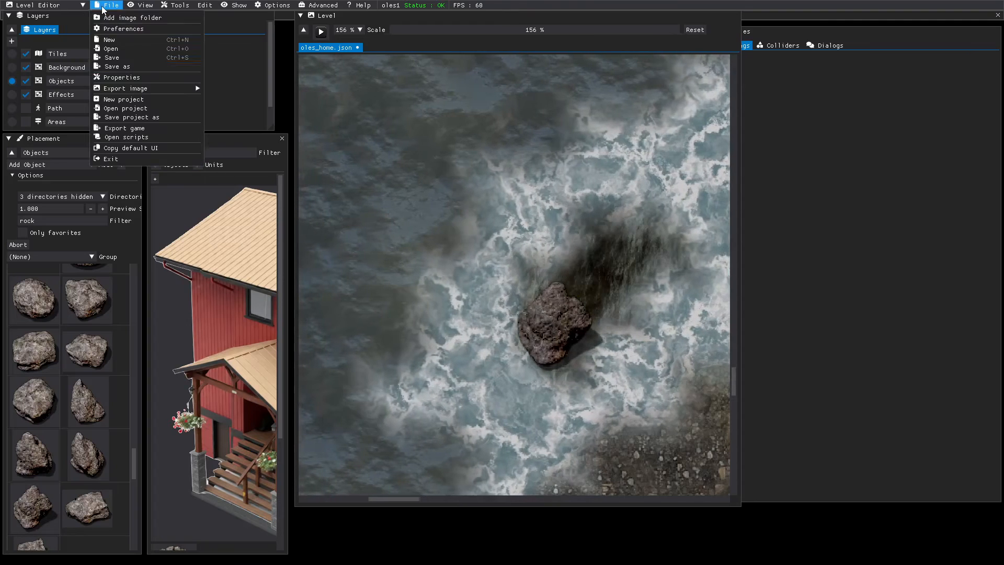
pyautogui.click(111, 71)
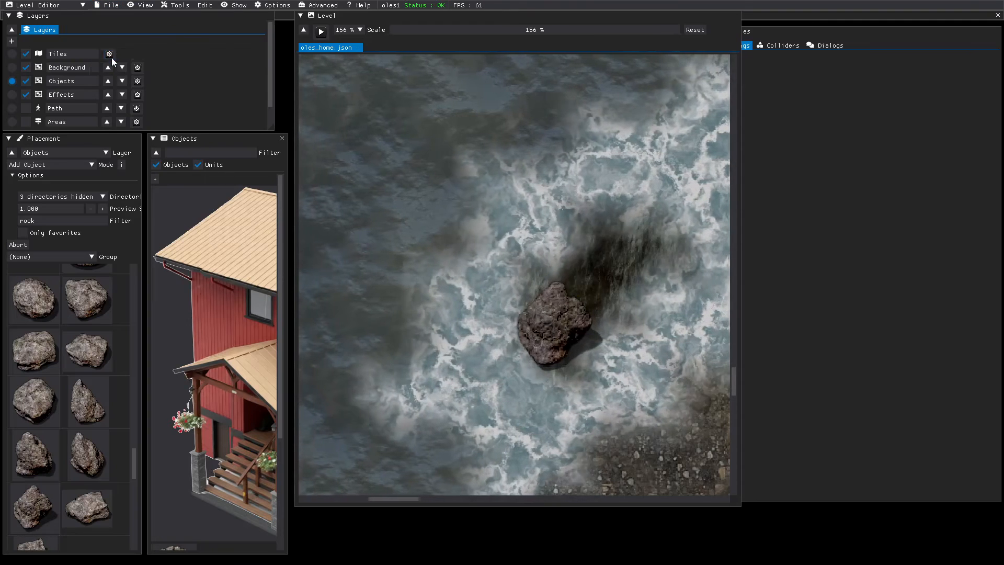
# - Switch to the Particle Editor and set Layer 1 of oceanspray1.json to a Delay of 0 and 55 Particles
pyautogui.click(67, 7)
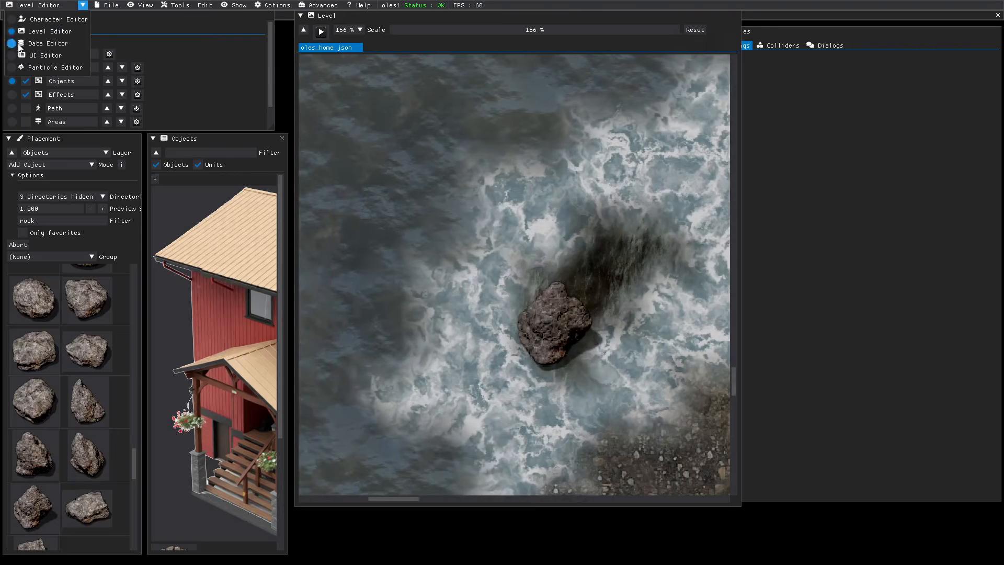
pyautogui.click(10, 67)
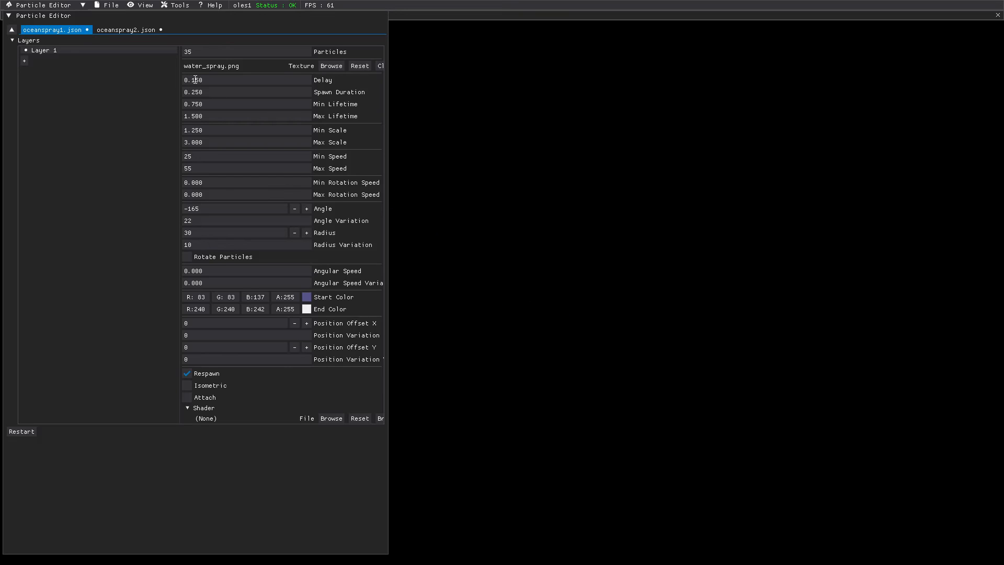
pyautogui.moveTo(204, 80); pyautogui.dragTo(175, 77)
pyautogui.click(219, 81)
pyautogui.press('BackSpace')
pyautogui.click(206, 51)
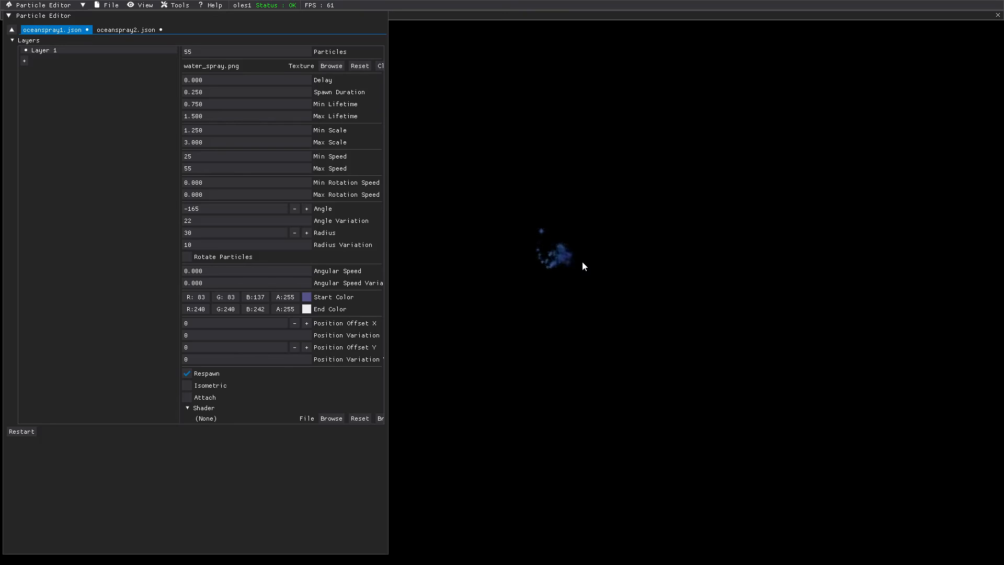
# - Try several emission angles for the ocean spray, including -185, and set the Angle to -62
pyautogui.click(212, 209)
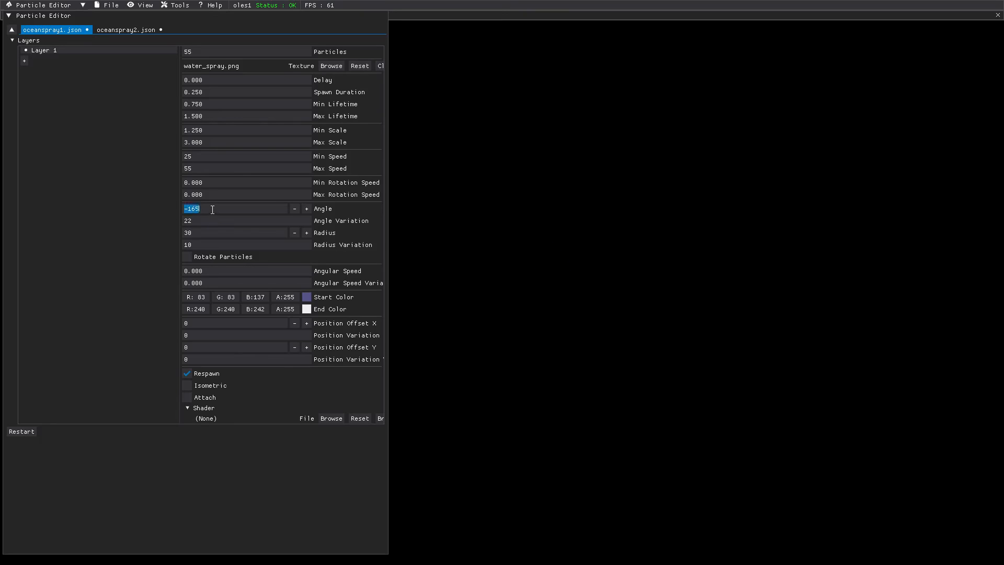
pyautogui.click(212, 209)
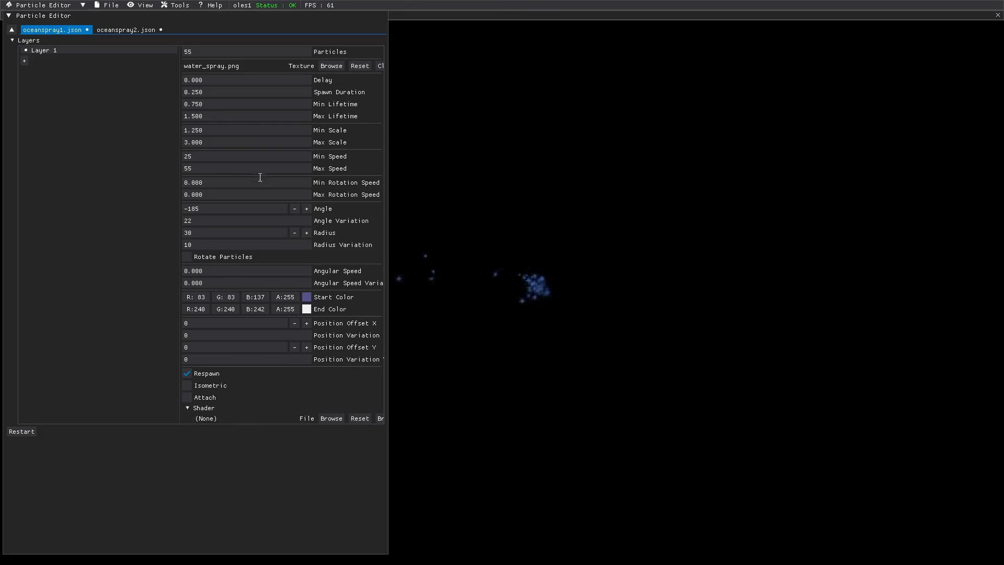
pyautogui.click(203, 209)
pyautogui.click(202, 209)
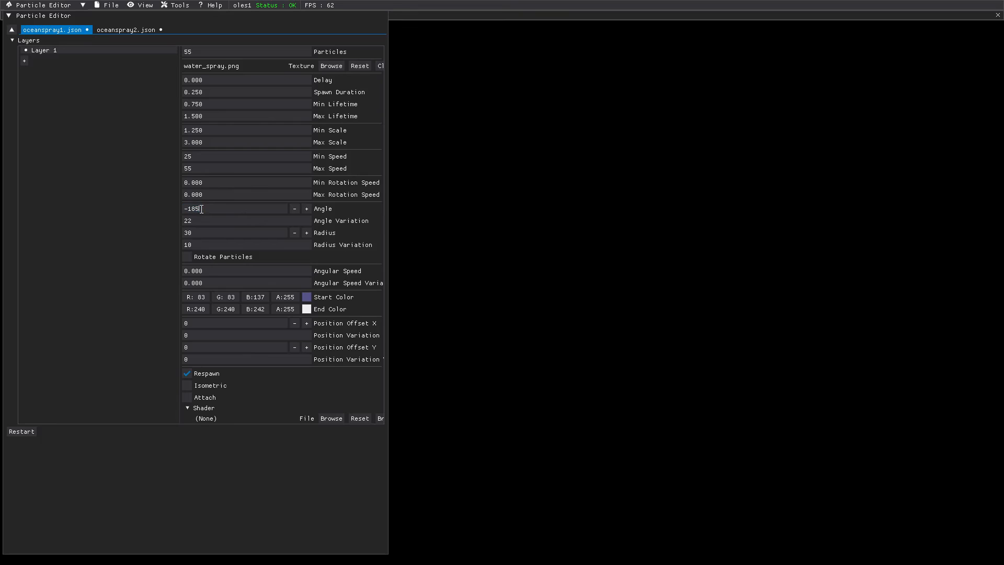
pyautogui.moveTo(202, 210); pyautogui.dragTo(194, 209)
pyautogui.click(199, 208)
pyautogui.moveTo(203, 208); pyautogui.dragTo(189, 208)
pyautogui.write('1')
pyautogui.click(211, 211)
pyautogui.click(205, 210)
pyautogui.moveTo(204, 210); pyautogui.dragTo(190, 209)
pyautogui.write('50')
pyautogui.click(214, 211)
pyautogui.moveTo(214, 211); pyautogui.dragTo(190, 210)
pyautogui.press('BackSpace')
pyautogui.click(205, 212)
pyautogui.click(205, 212)
pyautogui.write('8')
# - Set the spray particles' Min Scale to 0.75 and Max Scale to 2.25
pyautogui.click(211, 133)
pyautogui.write('.')
pyautogui.click(205, 144)
pyautogui.write('2')
# - Change the spray's Start Color to the greyer blue #5A5A7CFF
pyautogui.click(306, 297)
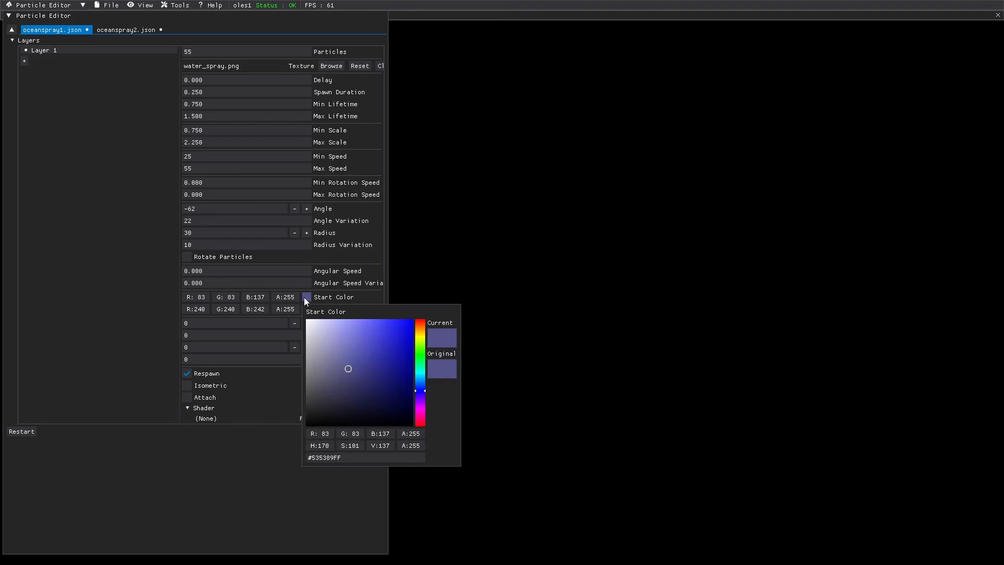
pyautogui.click(336, 373)
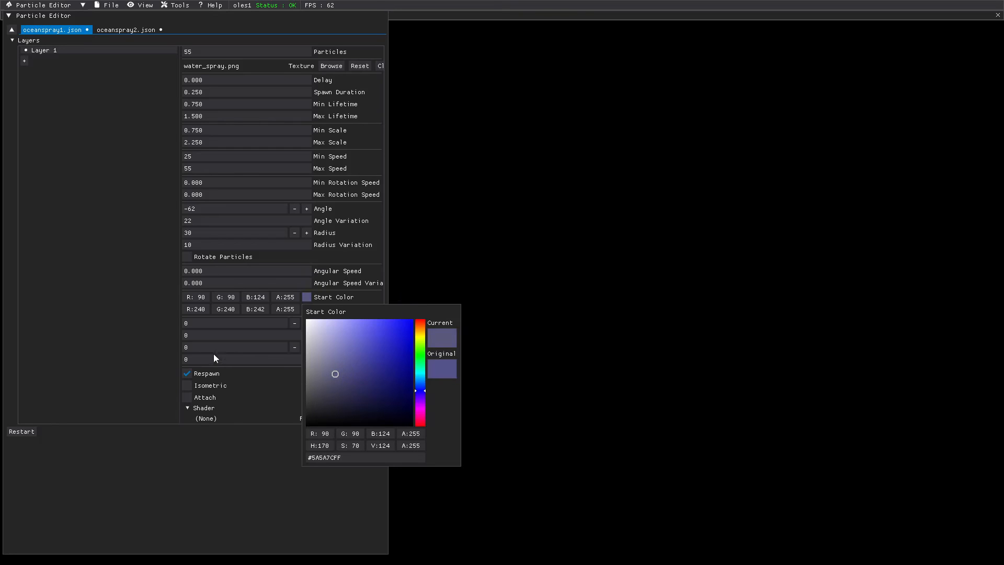
pyautogui.click(143, 342)
pyautogui.click(553, 315)
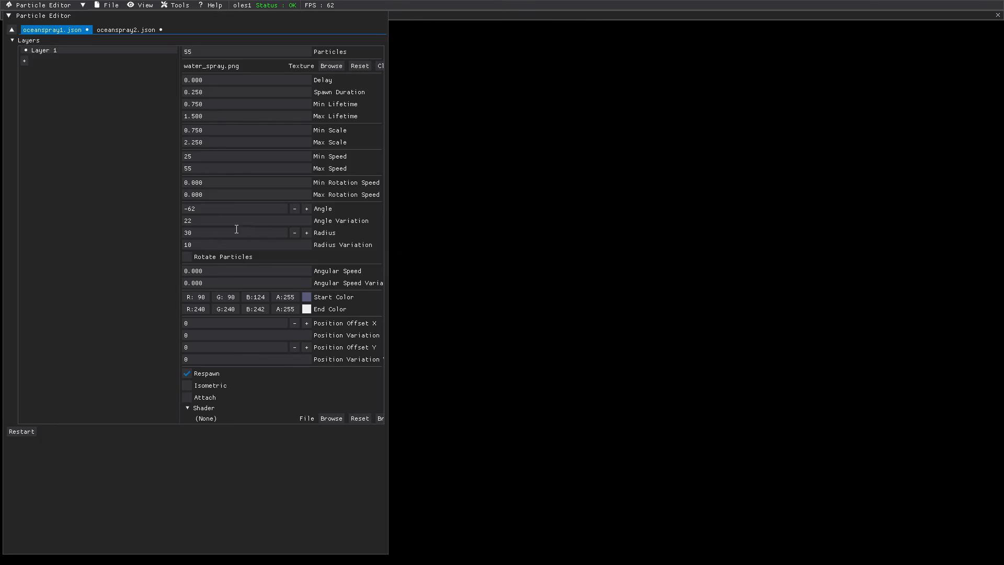
# - Set the spray's Radius to 45 and try a different Max Lifetime
pyautogui.doubleClick(198, 233)
pyautogui.write('45')
pyautogui.click(204, 116)
pyautogui.click(209, 118)
pyautogui.write('6')
# - Try 500 spray particles, and set the particle count to 125
pyautogui.click(193, 52)
pyautogui.moveTo(193, 53); pyautogui.dragTo(181, 51)
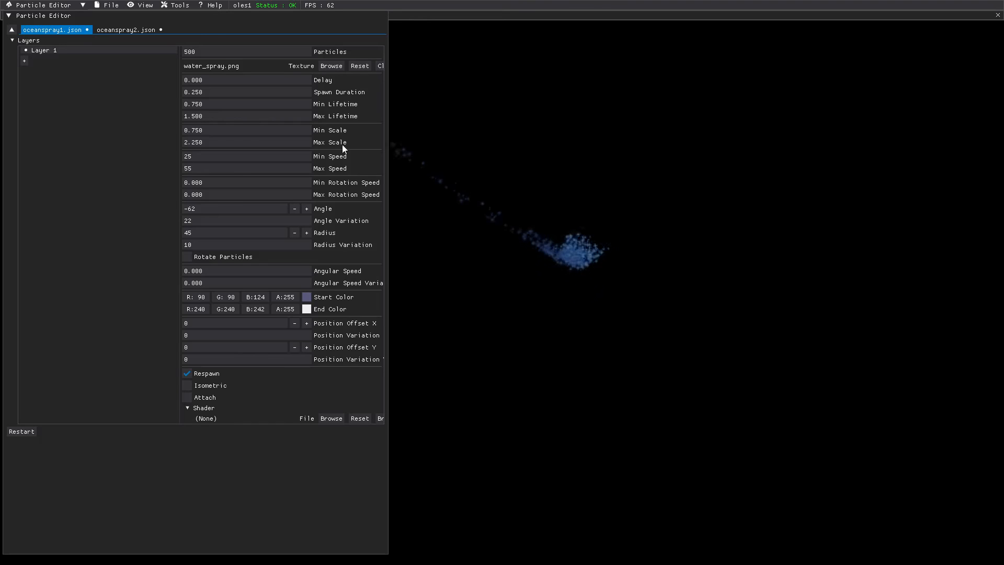
pyautogui.click(184, 52)
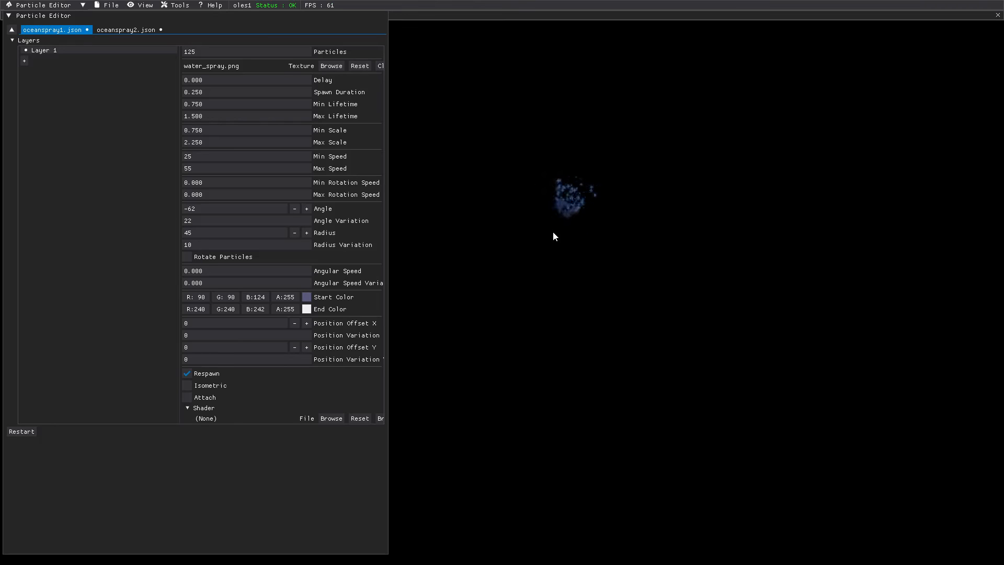
# - Set the spray's Max Speed to 65 and save the oceanspray1.json effect
pyautogui.click(106, 7)
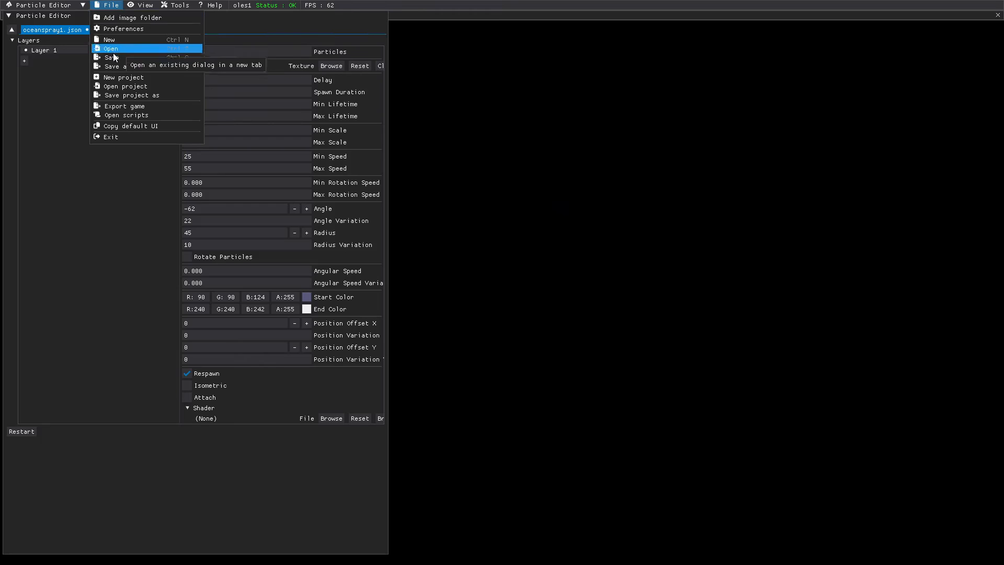
pyautogui.click(114, 58)
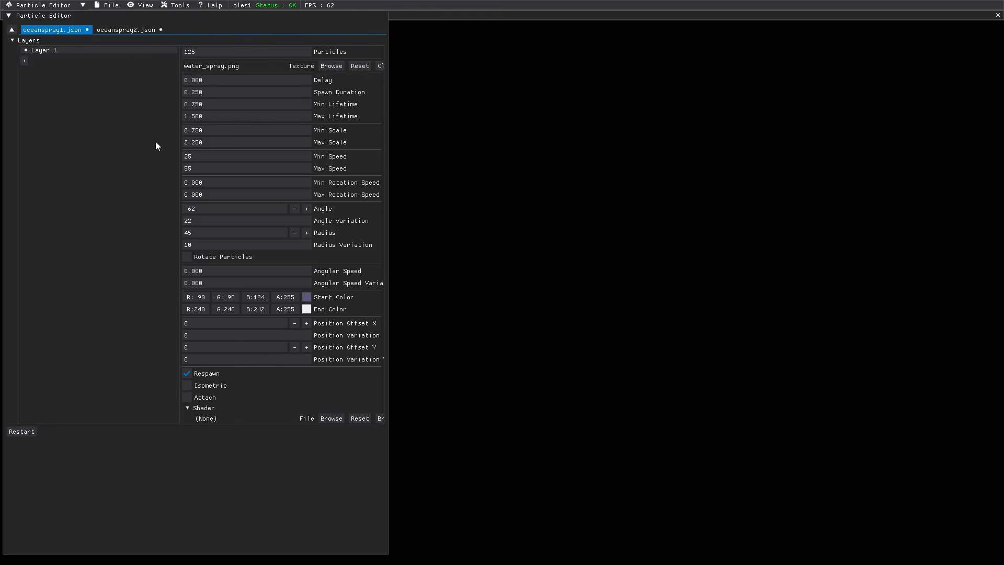
pyautogui.click(199, 169)
pyautogui.click(199, 171)
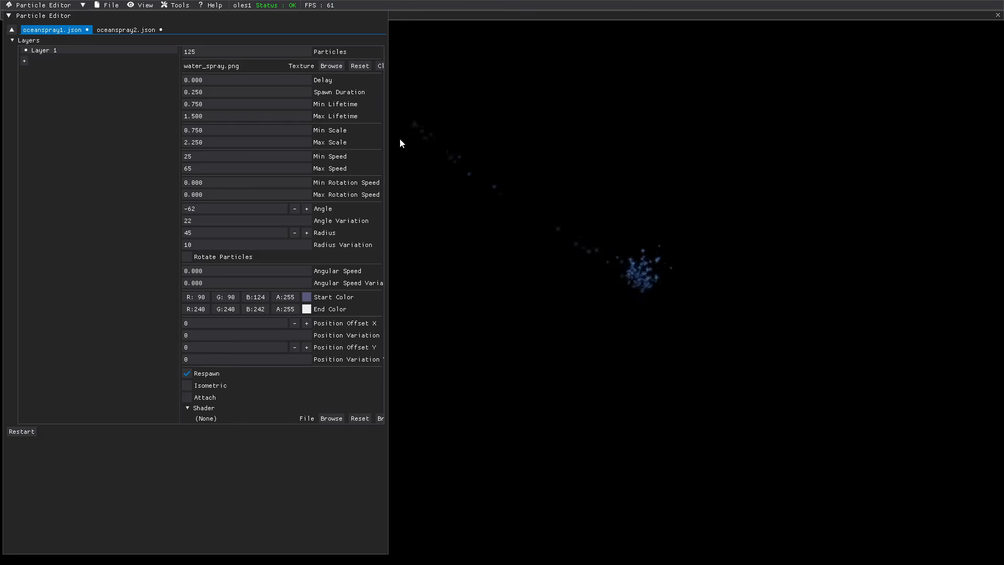
pyautogui.click(102, 7)
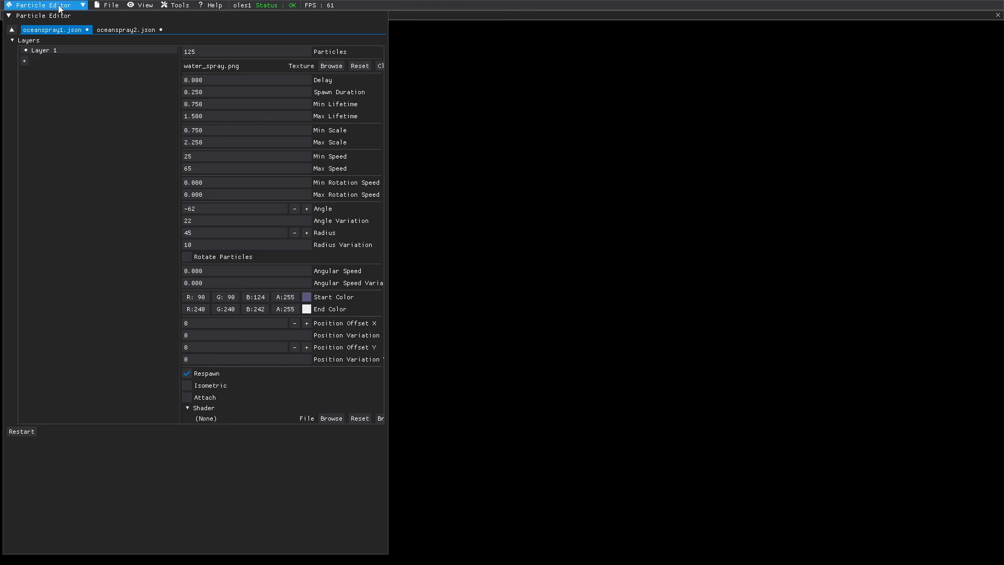
# - Switch to the Level Editor, activate the Effects layer and choose the Add Particle Emitter placement mode
pyautogui.click(46, 32)
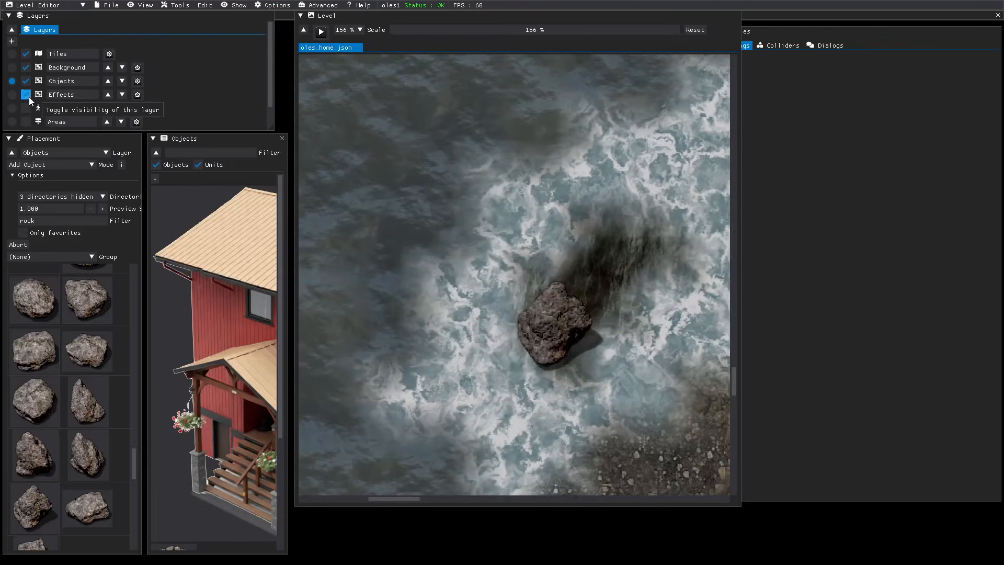
pyautogui.click(11, 95)
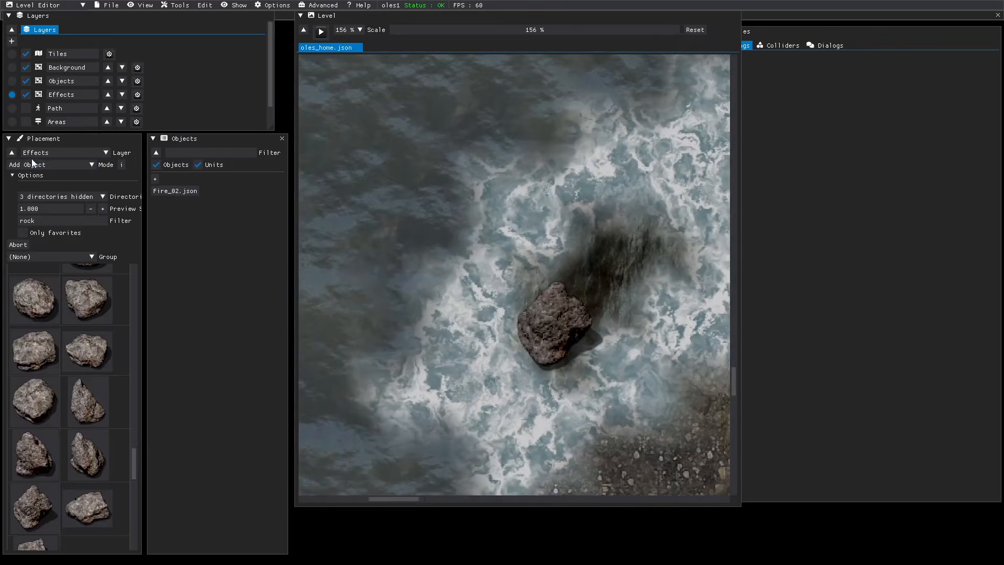
pyautogui.click(63, 165)
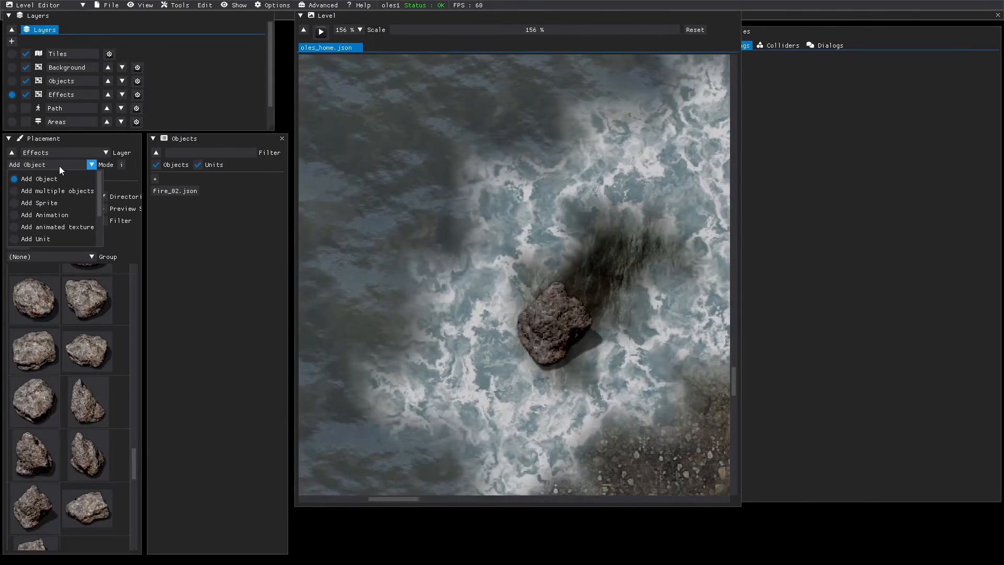
pyautogui.scroll(-1, 32, 206)
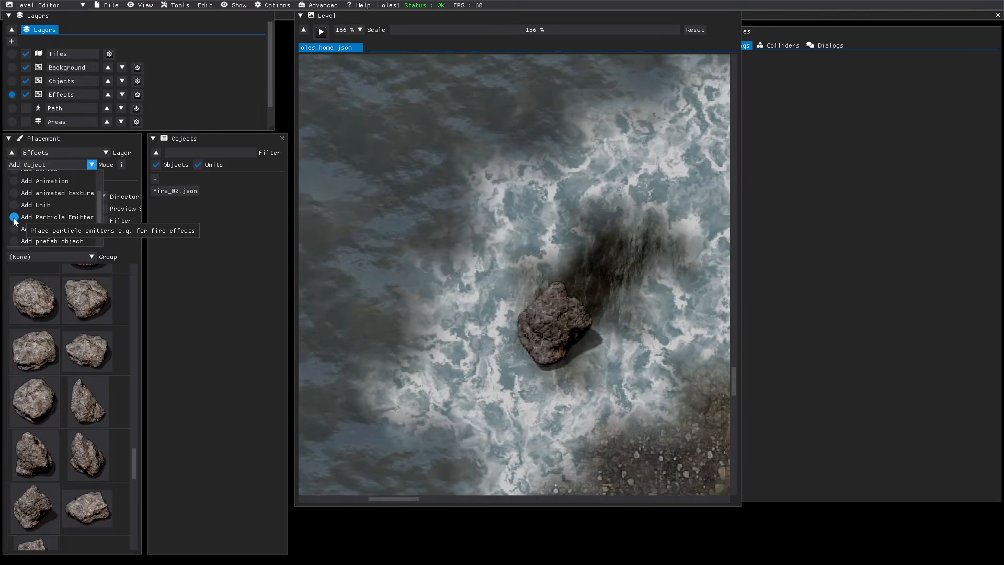
pyautogui.click(33, 216)
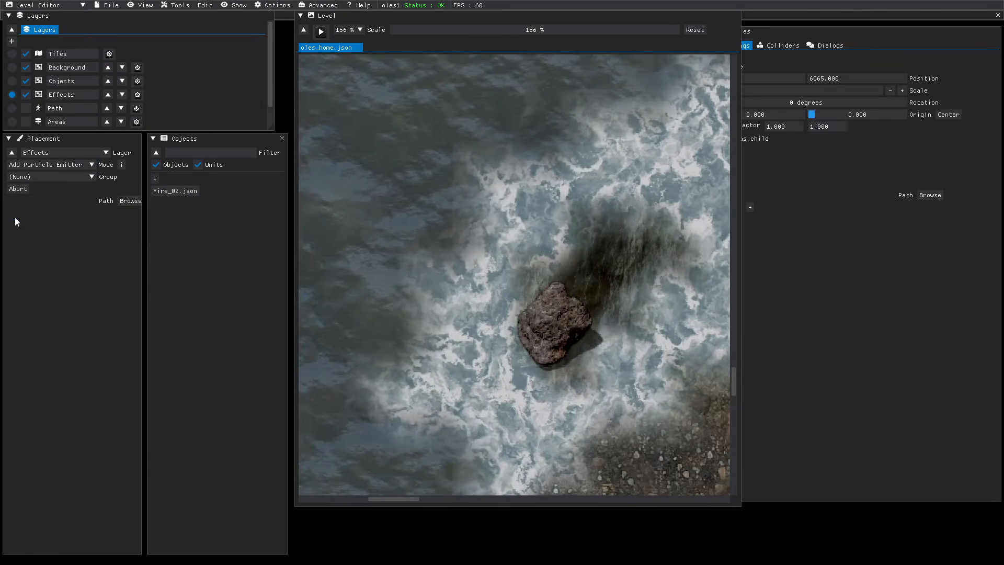
# - Place an oceanspray1.json particle emitter over the seaward side of the surf boulder and save the level
pyautogui.click(130, 201)
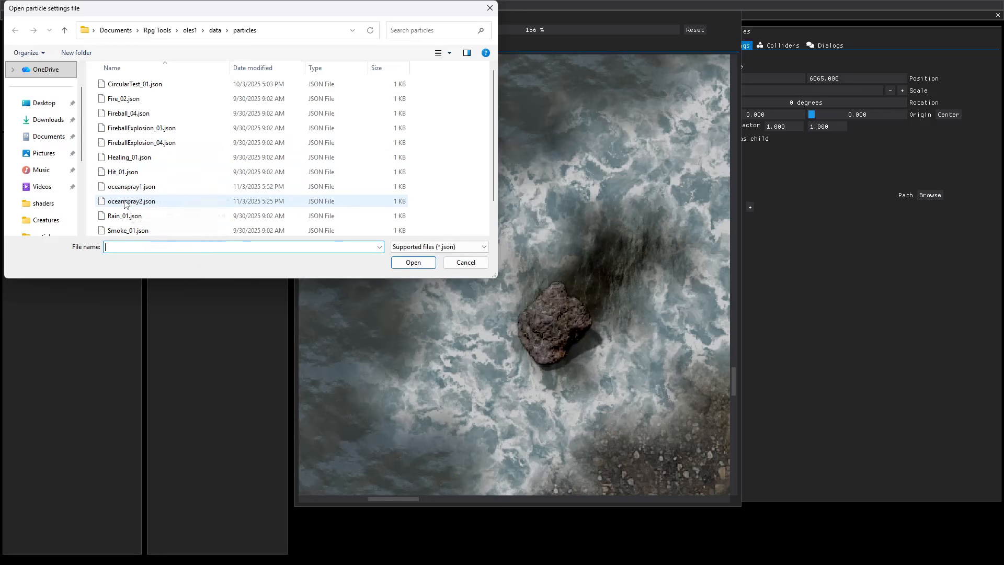
pyautogui.click(414, 263)
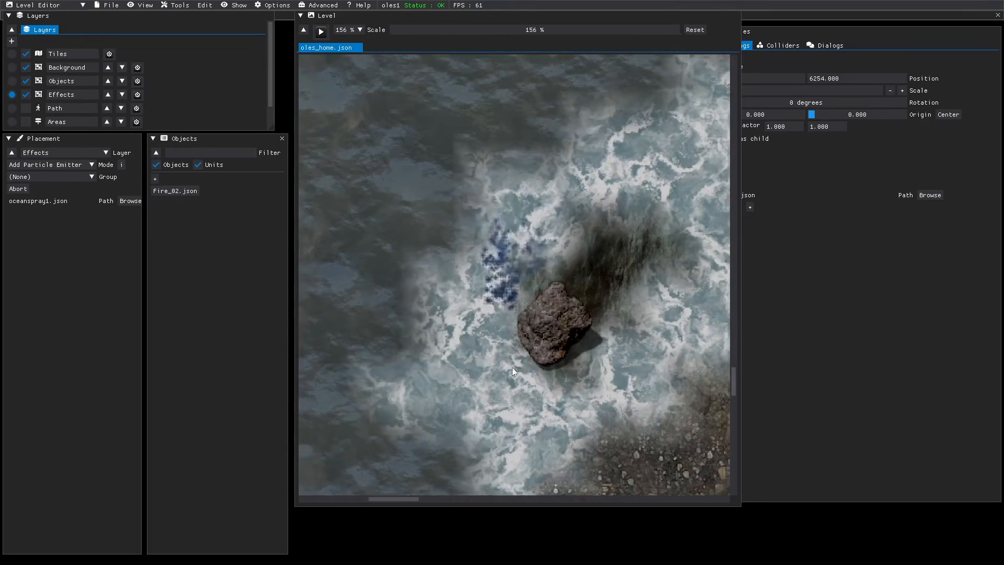
pyautogui.click(535, 407)
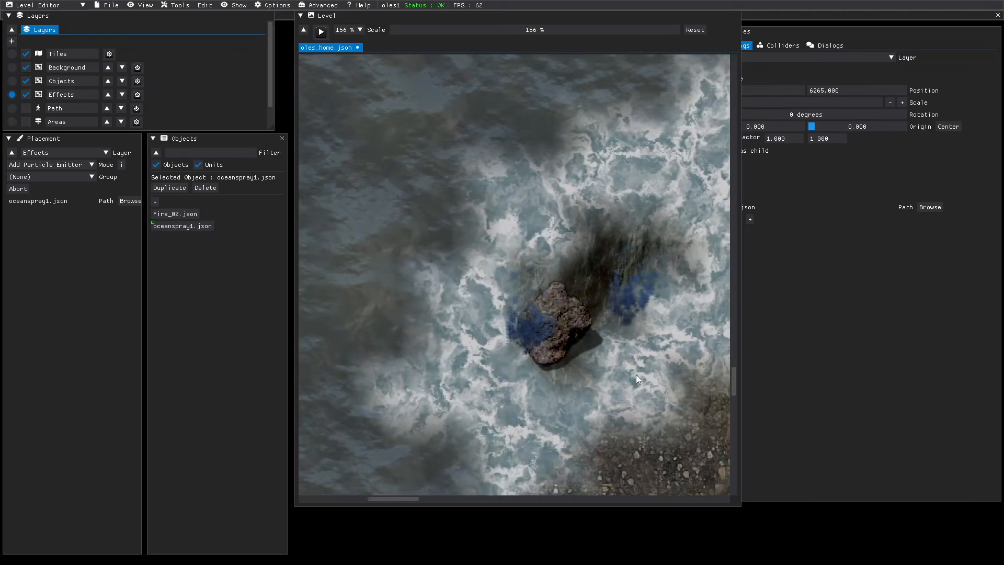
pyautogui.press('Escape')
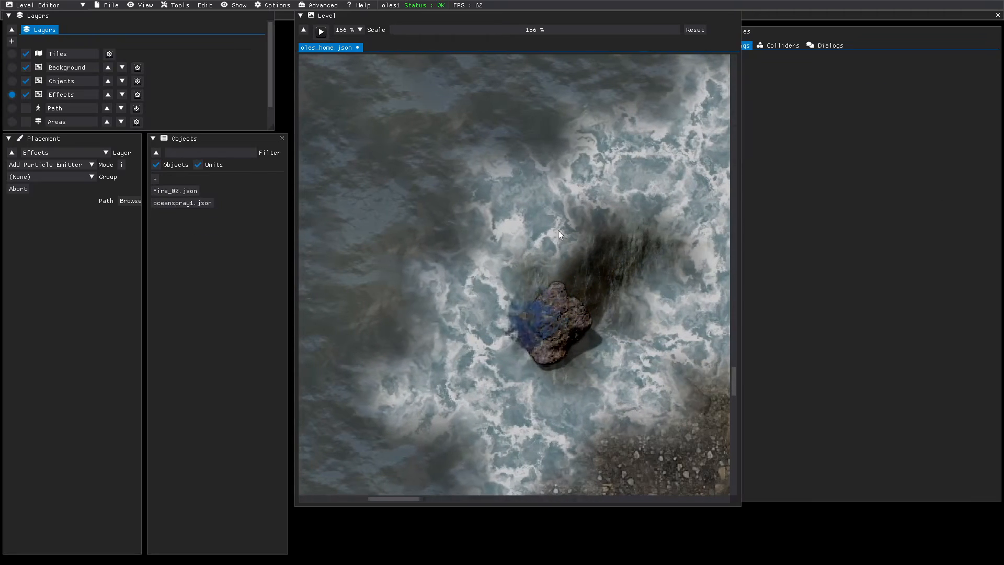
pyautogui.click(111, 6)
pyautogui.click(112, 58)
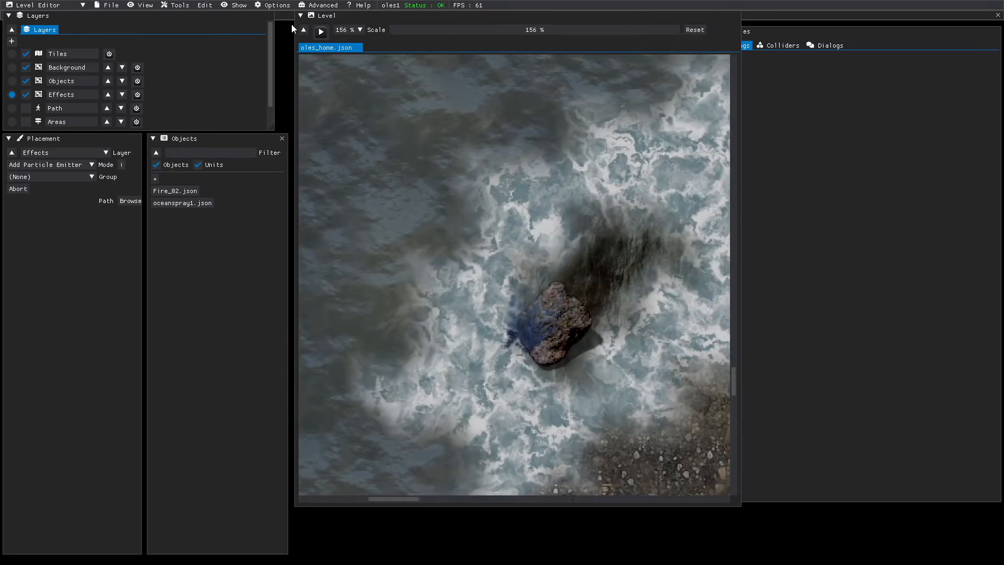
# - Playtest the level, walking the character around the surf boulder and along the shore to check the ocean spray
pyautogui.click(322, 32)
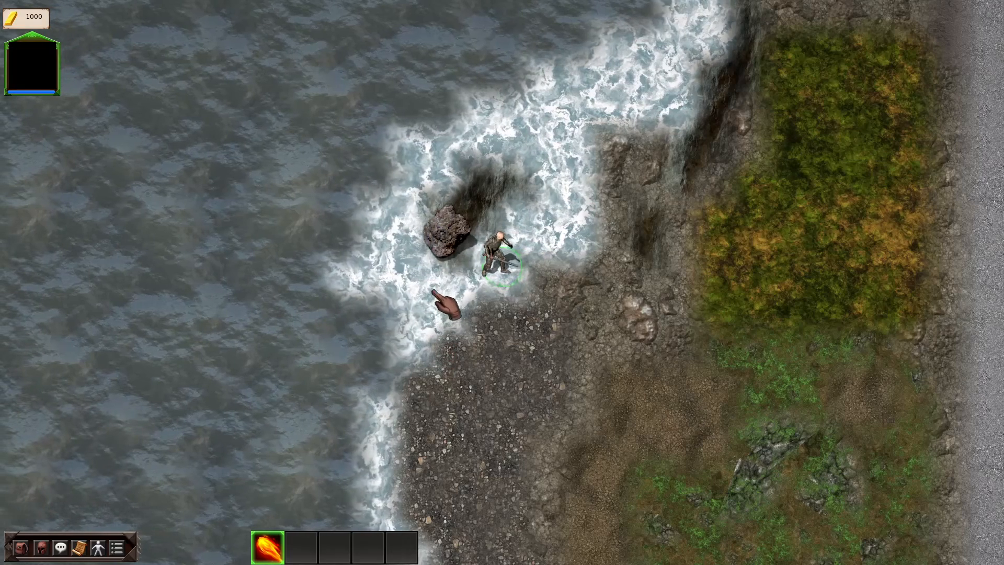
pyautogui.click(411, 272)
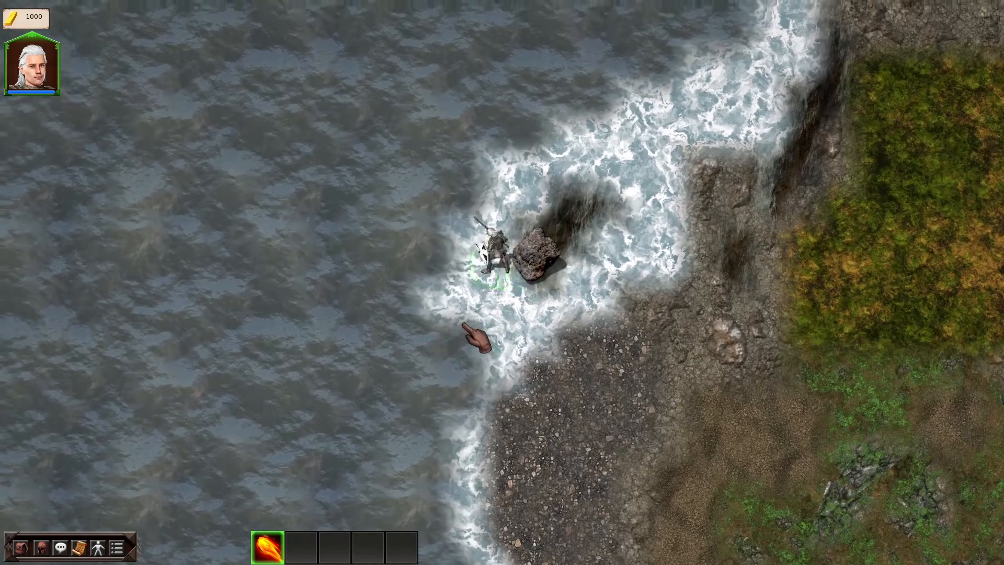
pyautogui.click(548, 407)
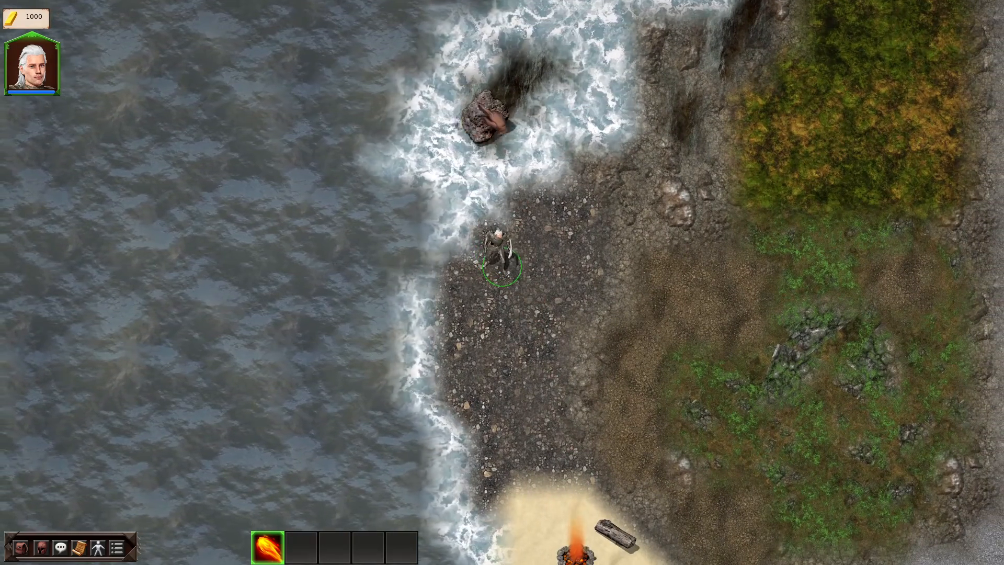
pyautogui.click(458, 173)
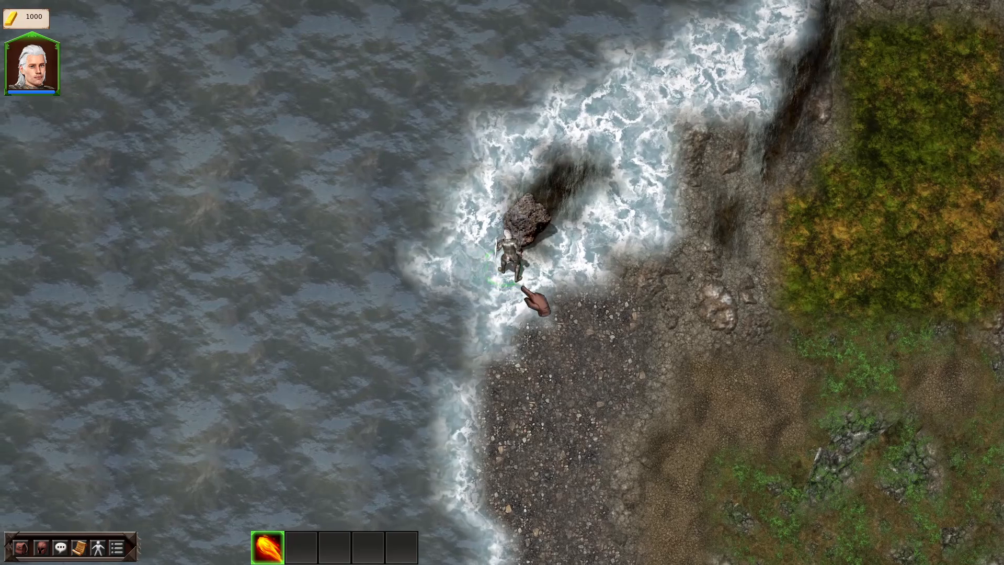
pyautogui.click(489, 302)
pyautogui.click(515, 263)
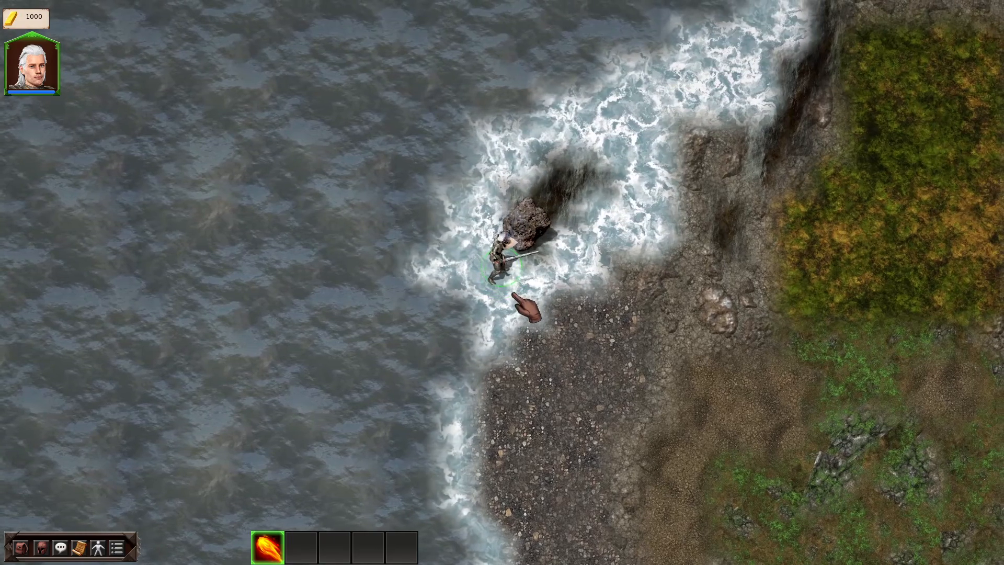
pyautogui.click(576, 263)
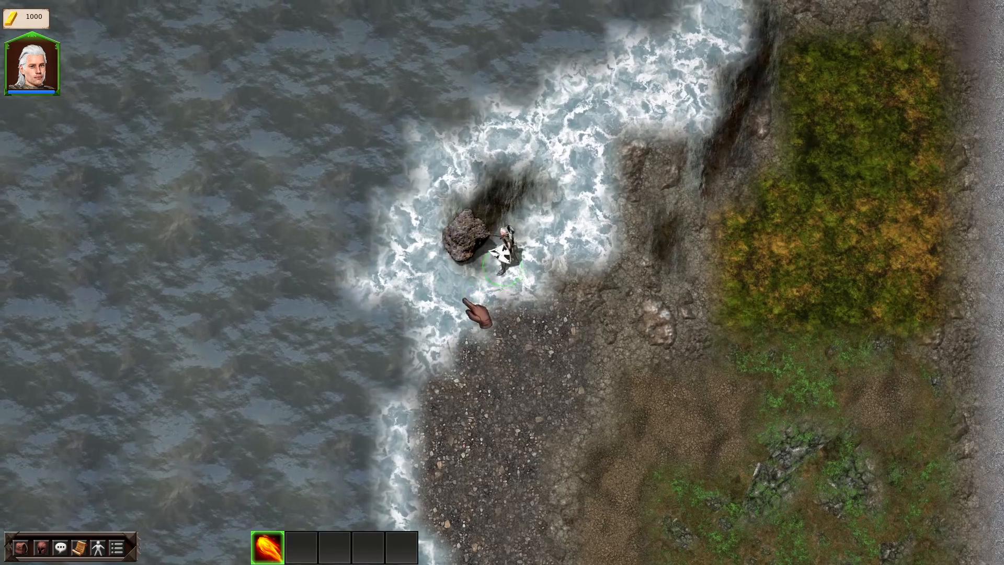
pyautogui.click(466, 301)
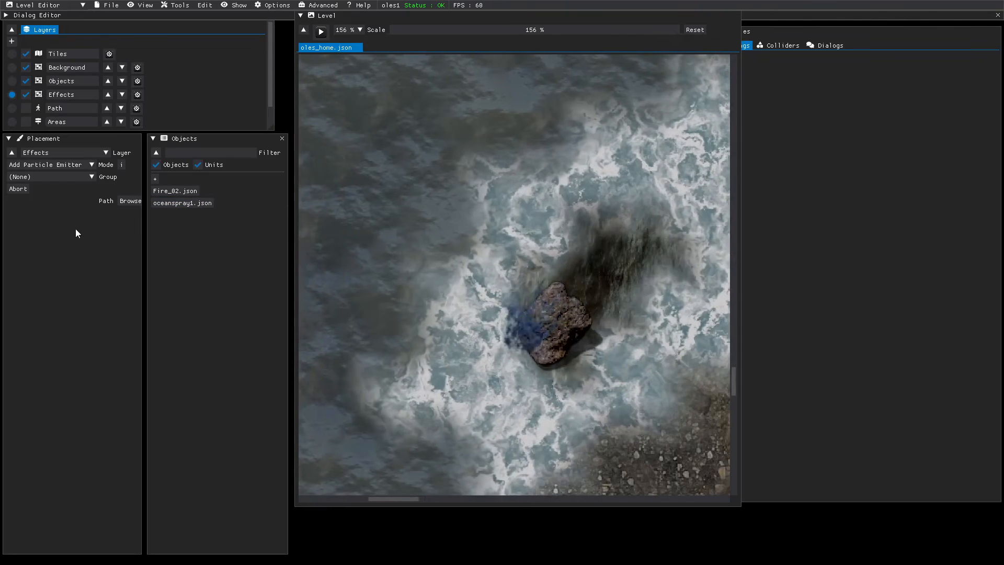
# - Add two more oceanspray1.json particle emitters over the lower seaward part of the surf boulder
pyautogui.click(128, 202)
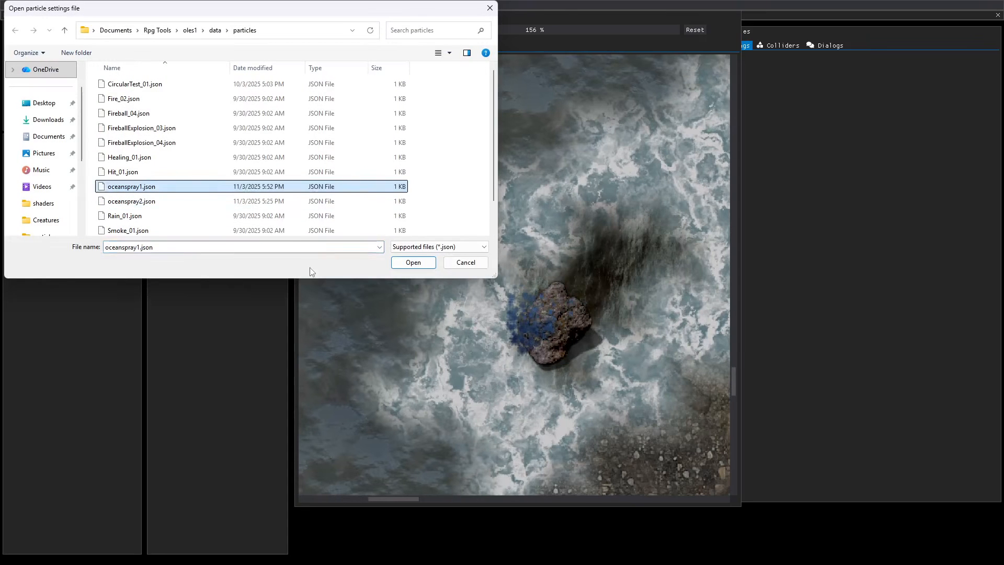
pyautogui.click(413, 262)
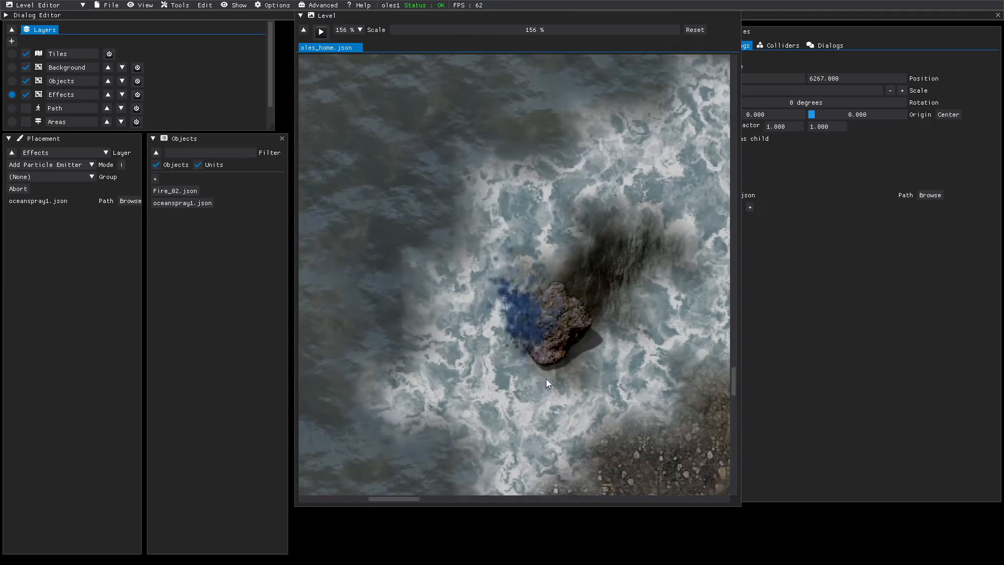
pyautogui.click(551, 426)
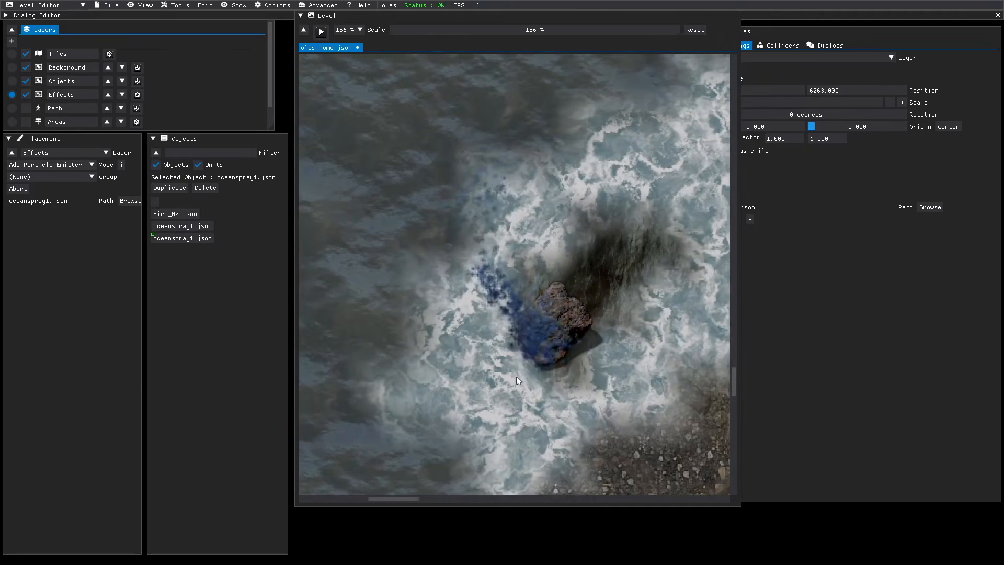
pyautogui.click(536, 431)
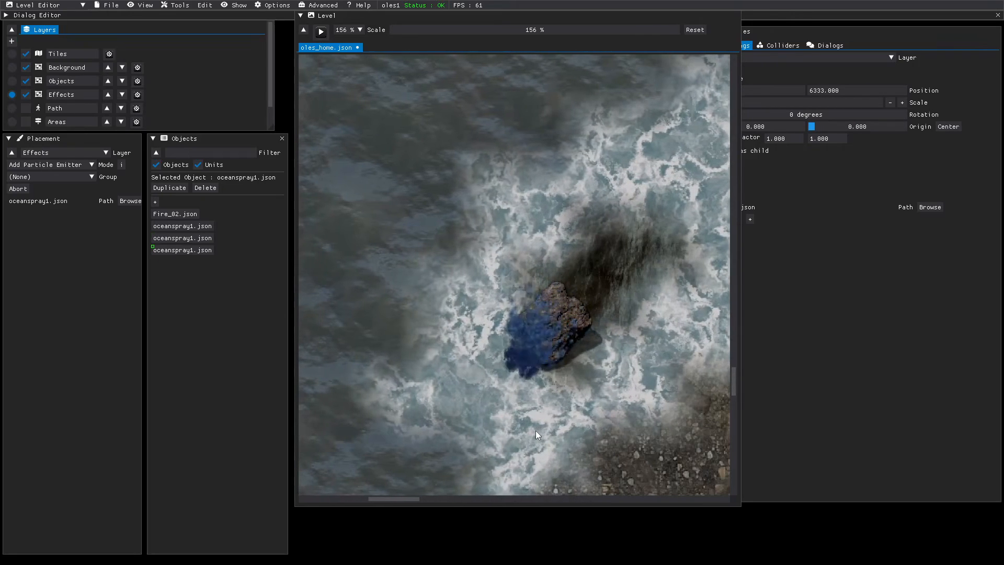
pyautogui.press('Escape')
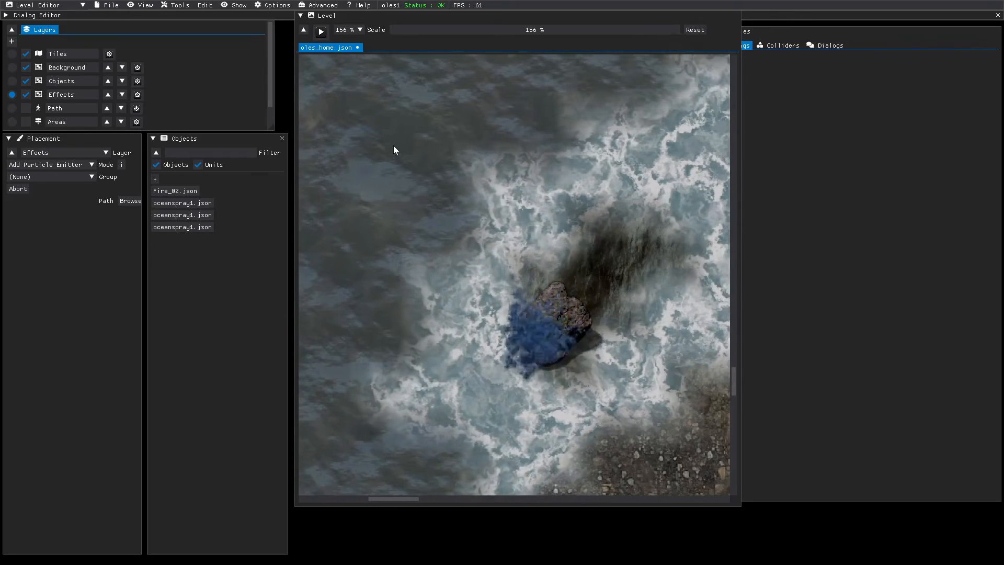
# - Save the oles_home level and playtest it with the additional spray emitters
pyautogui.click(110, 5)
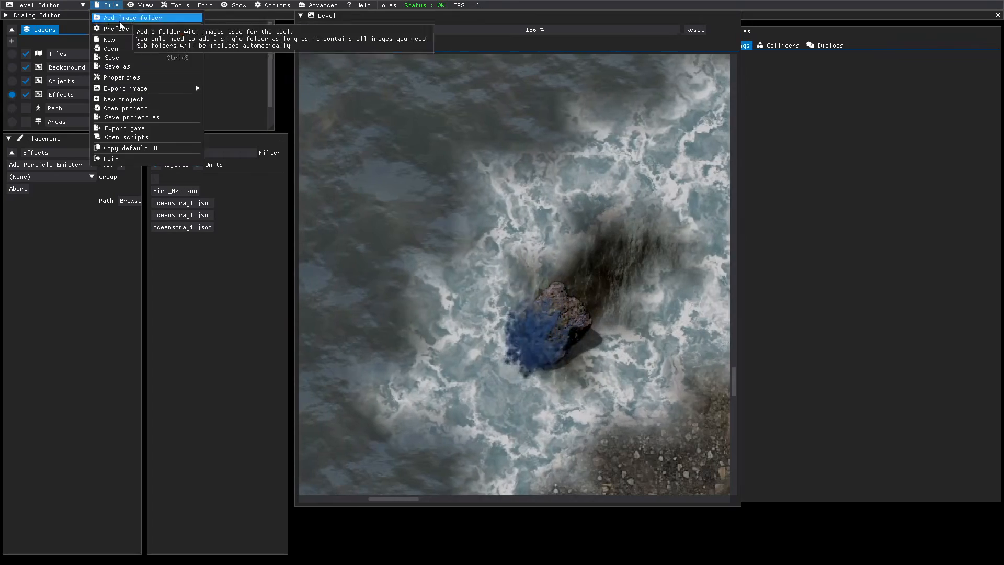
pyautogui.click(123, 58)
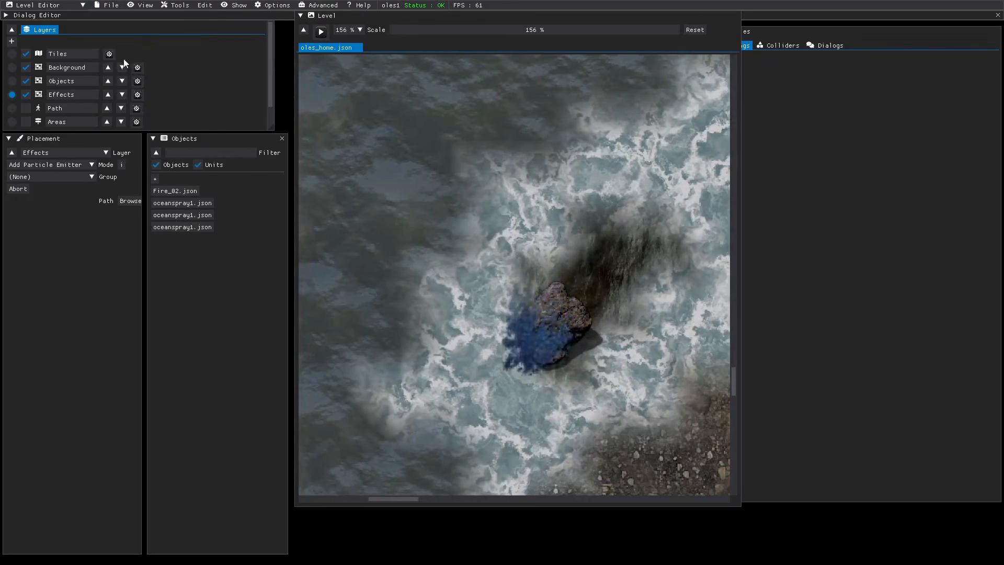
pyautogui.click(320, 32)
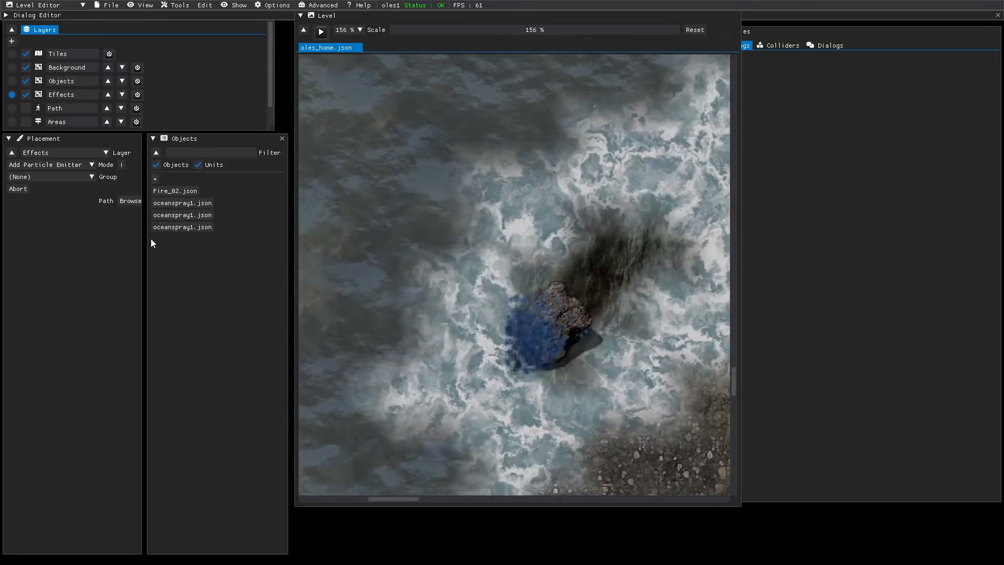
# - Delete all three oceanspray1.json emitters from the Effects layer, keeping Fire_02.json
pyautogui.click(169, 232)
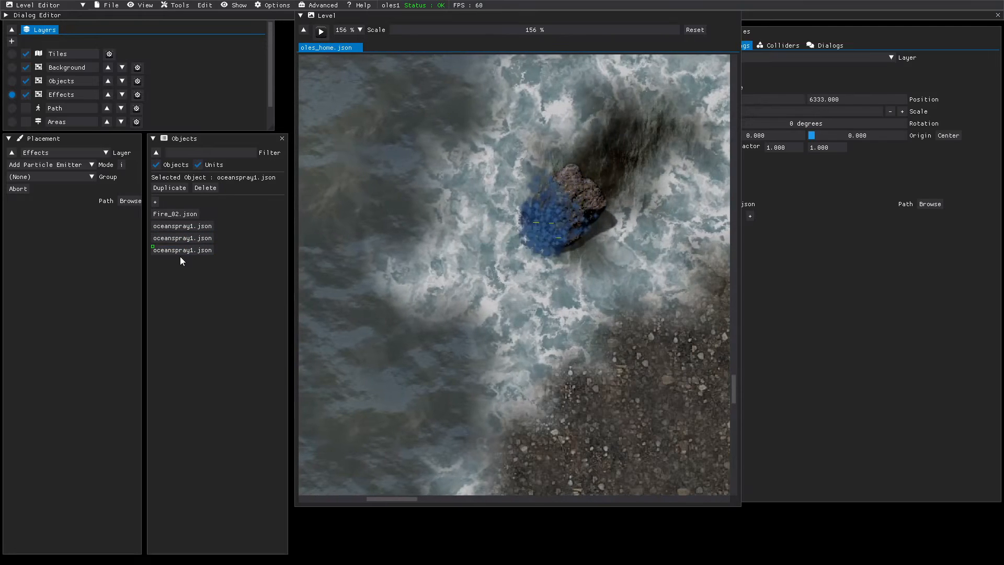
pyautogui.click(204, 188)
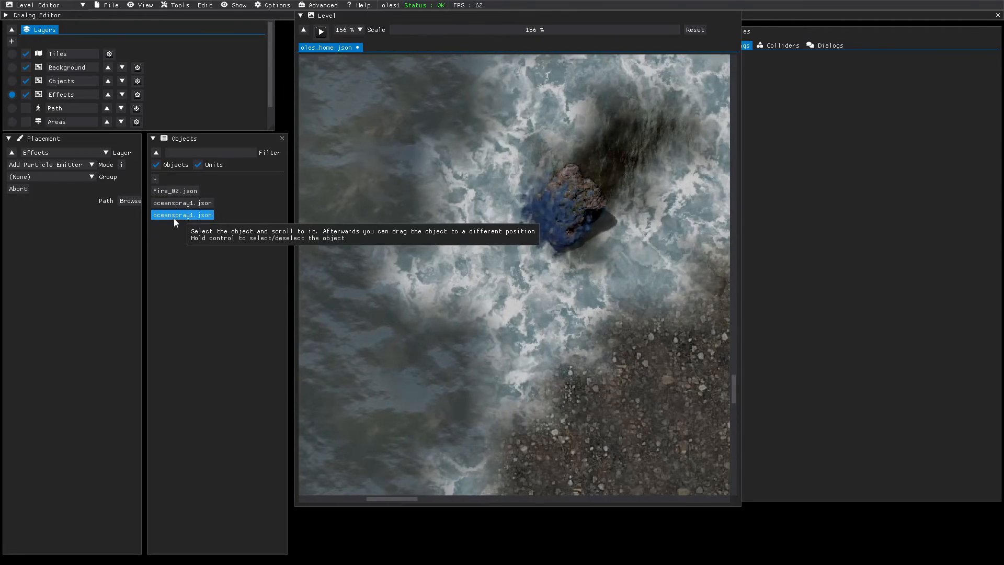
pyautogui.click(173, 218)
pyautogui.click(199, 189)
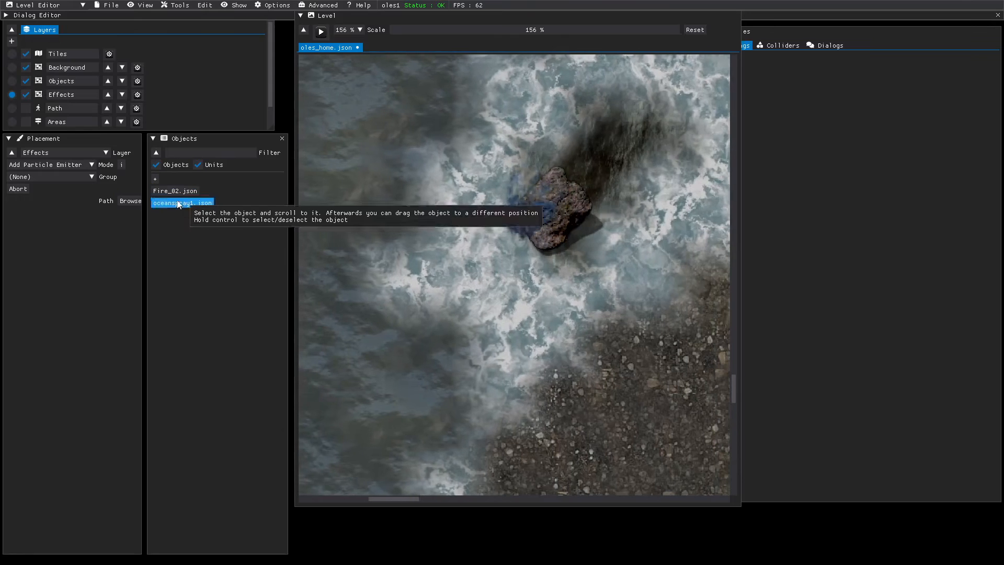
pyautogui.click(178, 204)
pyautogui.click(203, 190)
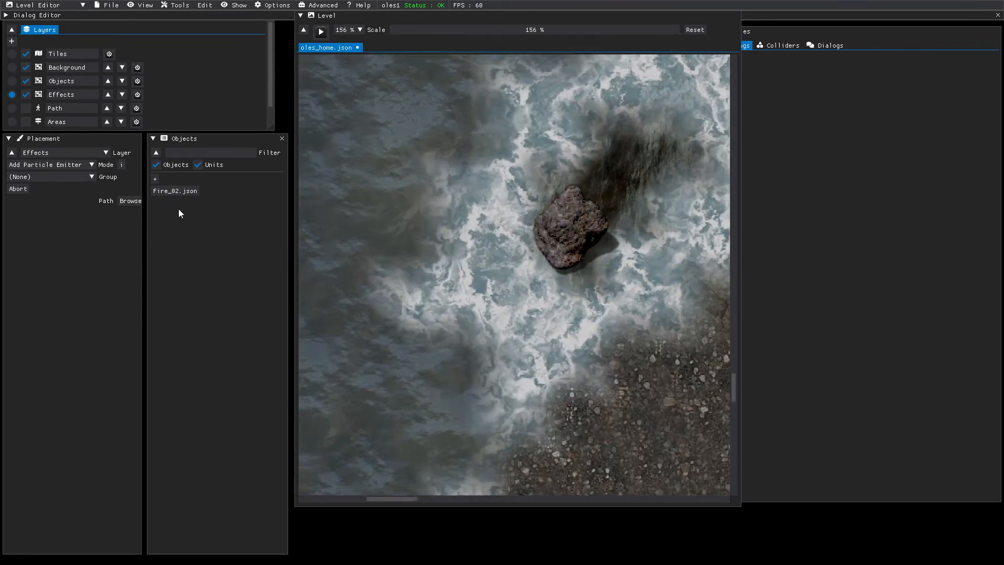
pyautogui.click(12, 81)
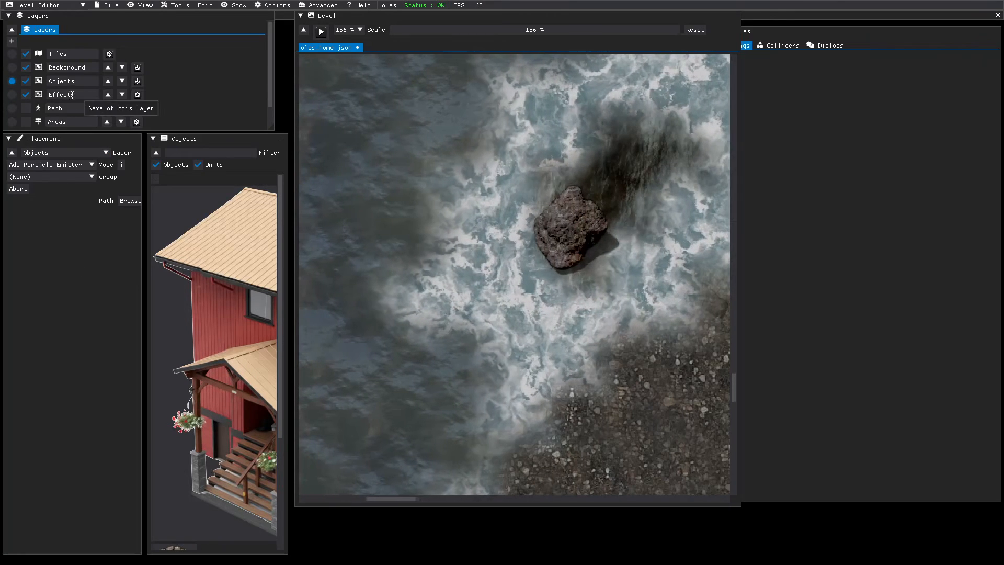
pyautogui.click(83, 156)
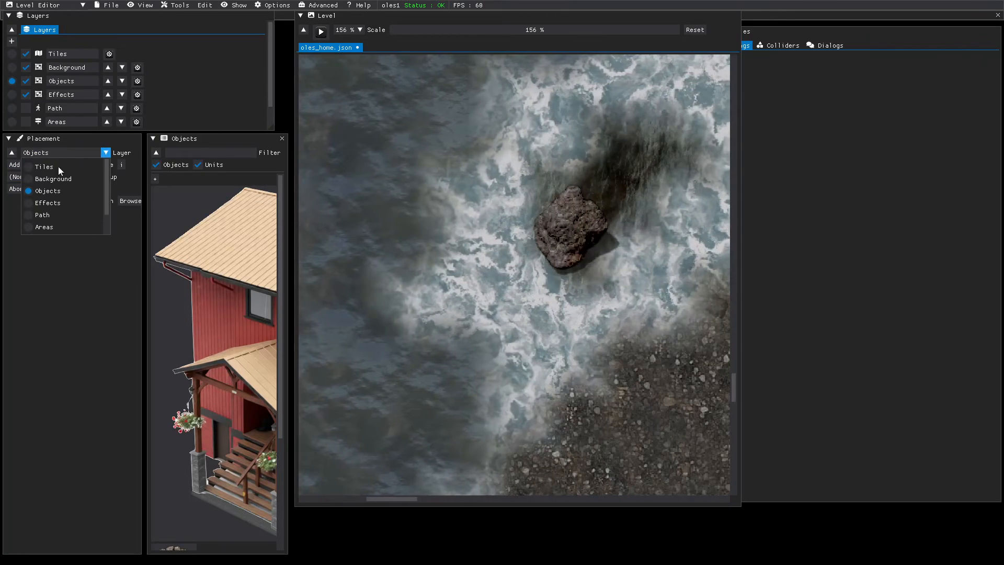
pyautogui.scroll(1, 62, 212)
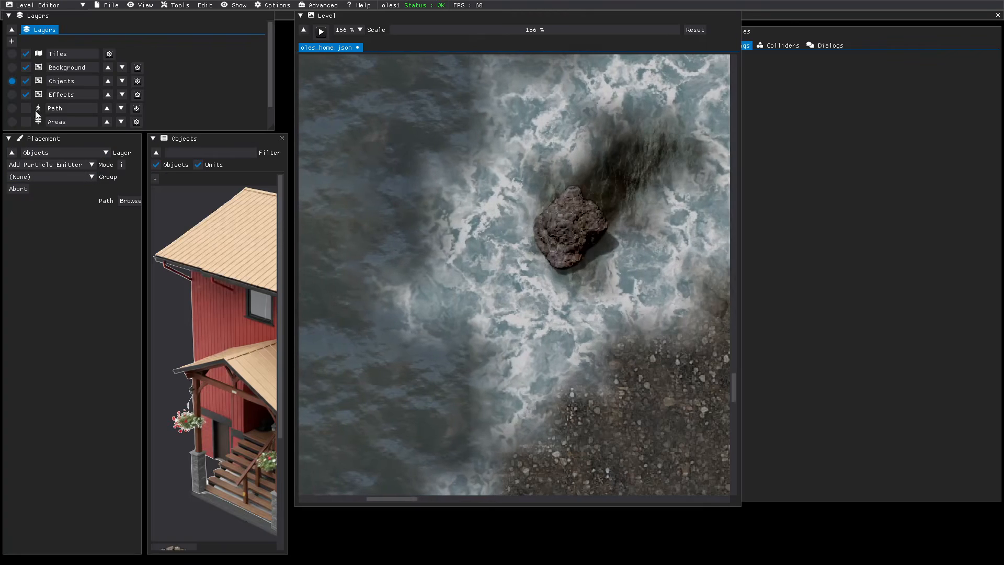
pyautogui.click(13, 96)
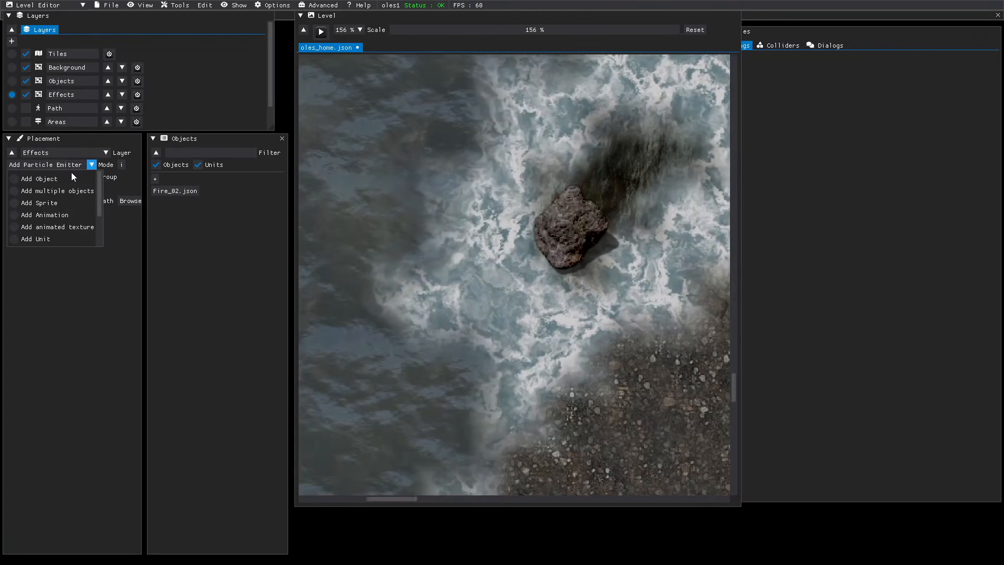
pyautogui.scroll(-2, 31, 226)
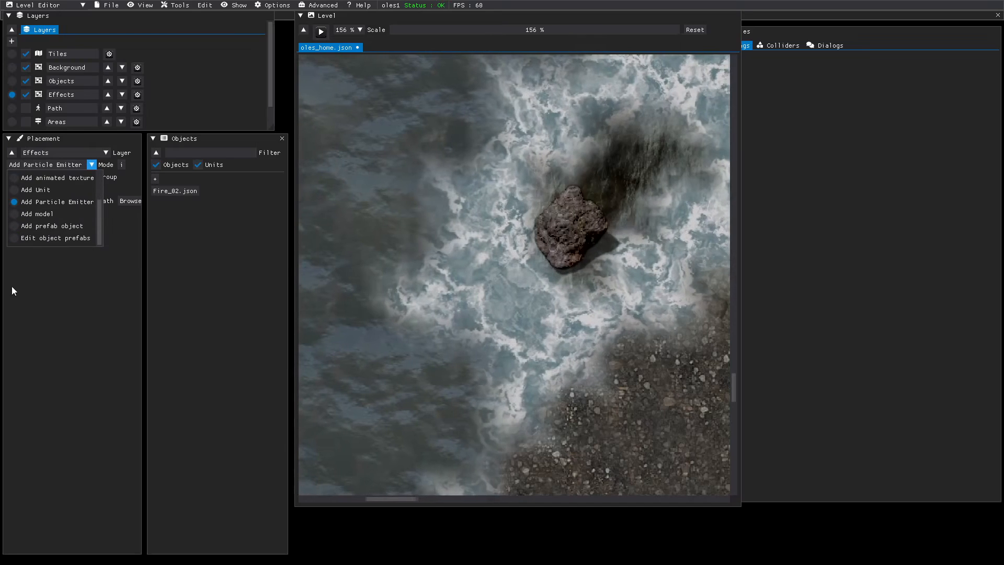
pyautogui.scroll(2, 25, 228)
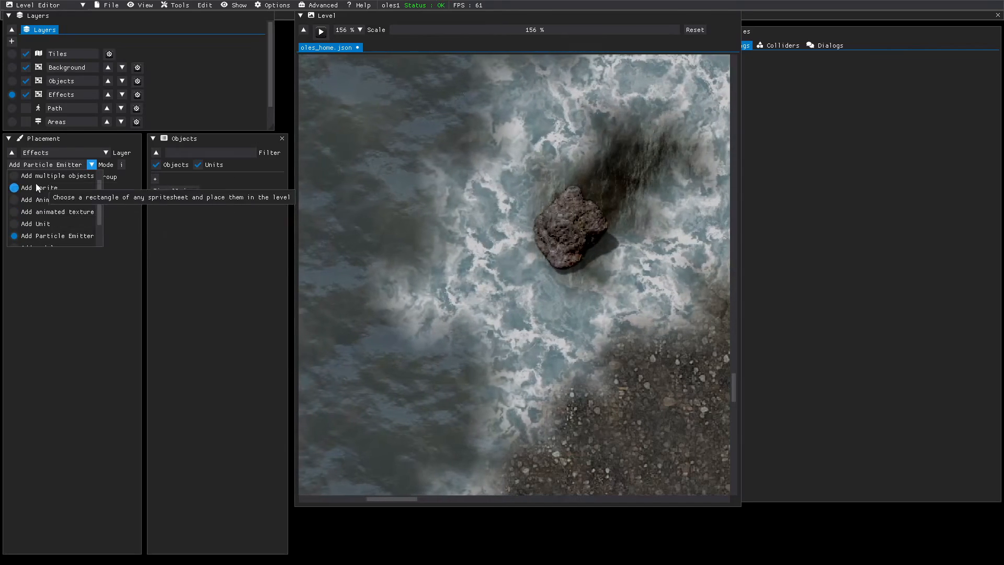
pyautogui.click(48, 354)
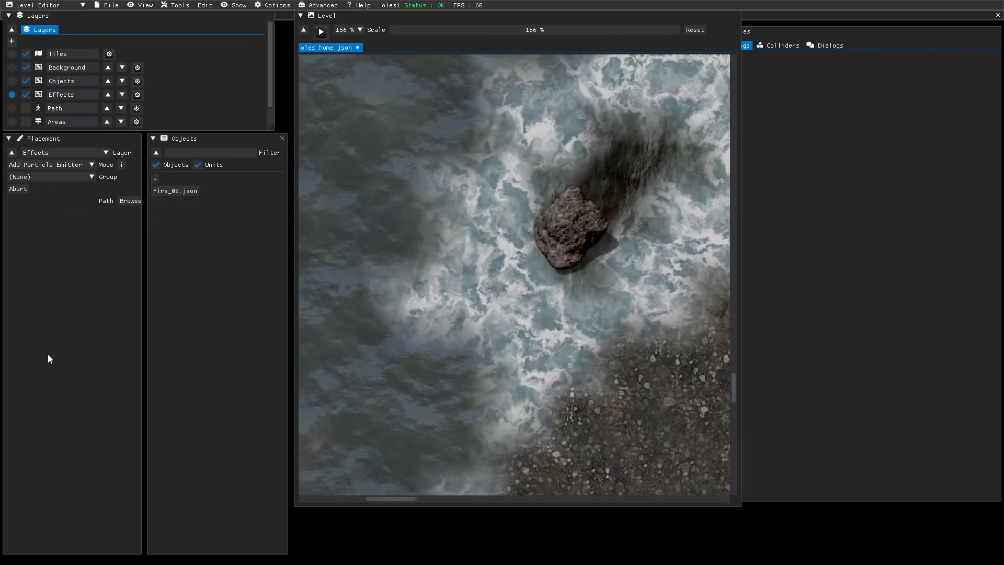
# - Place an oceanspray1.json particle emitter on the Effects layer over the seaward side of the surf boulder and save the oles_home level
pyautogui.click(130, 202)
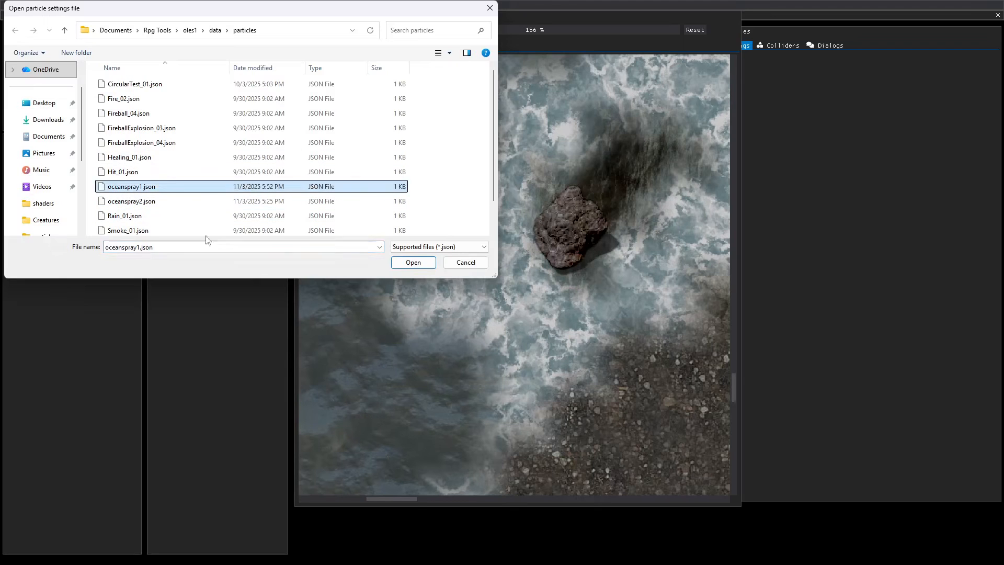
pyautogui.click(413, 262)
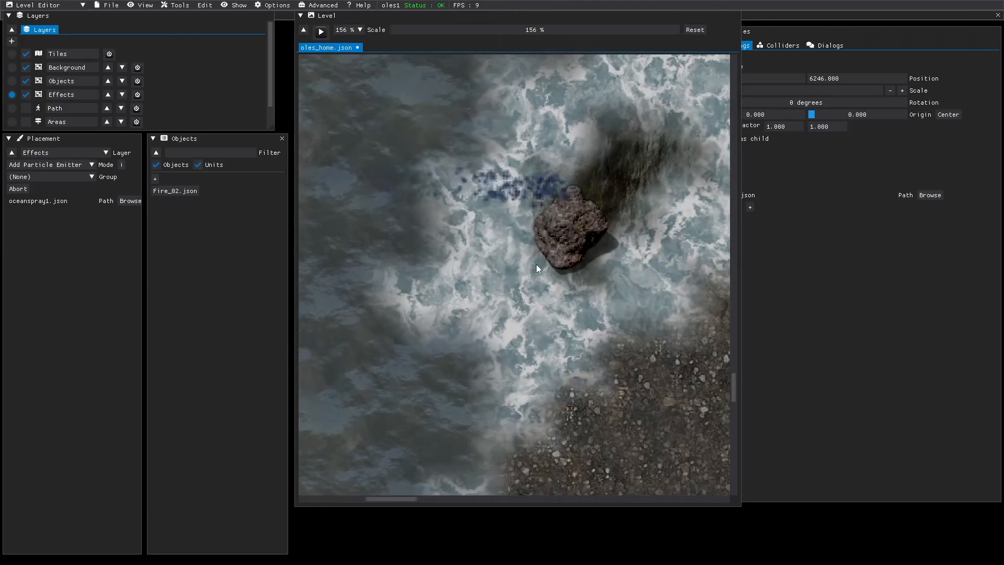
pyautogui.click(559, 325)
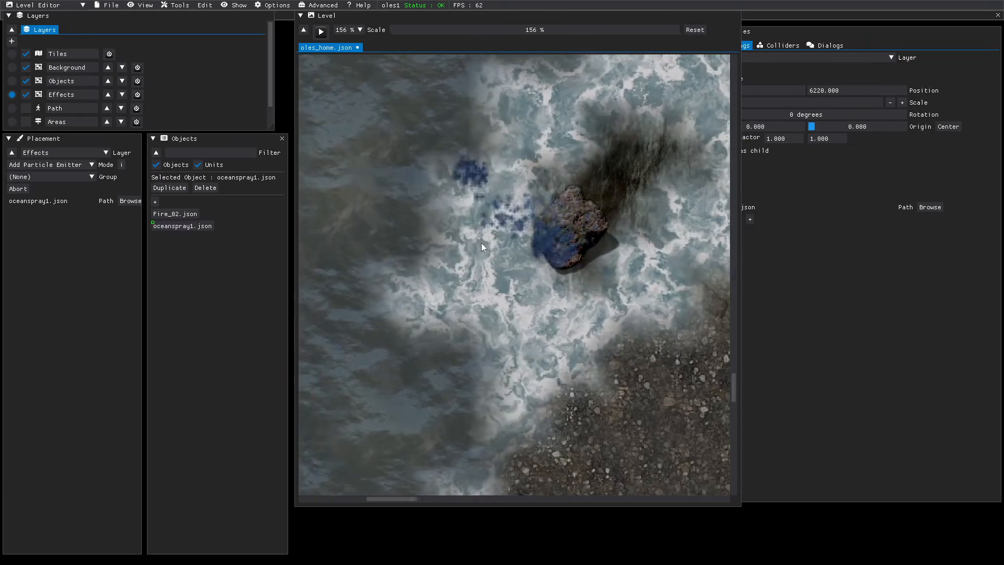
pyautogui.press('Escape')
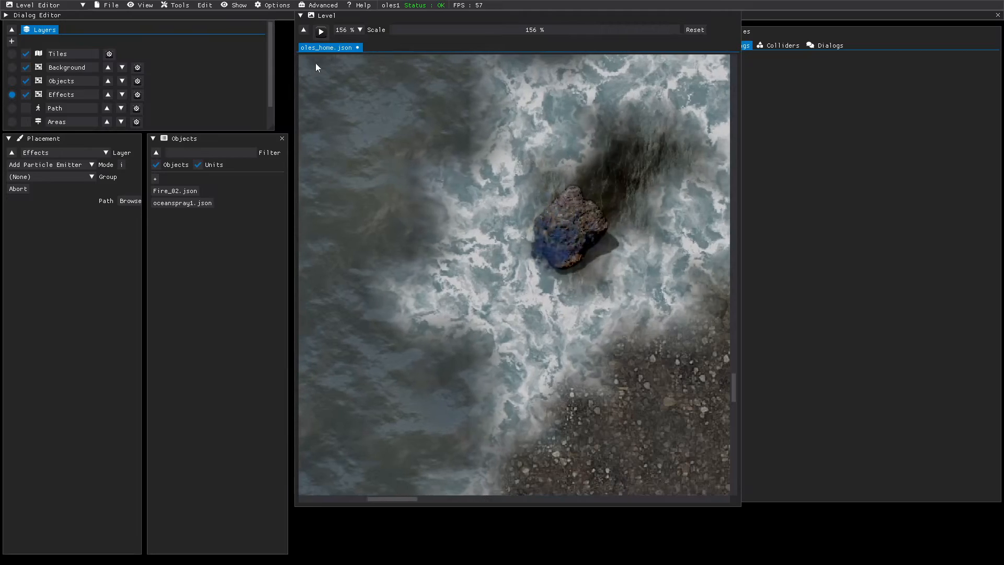
pyautogui.click(108, 5)
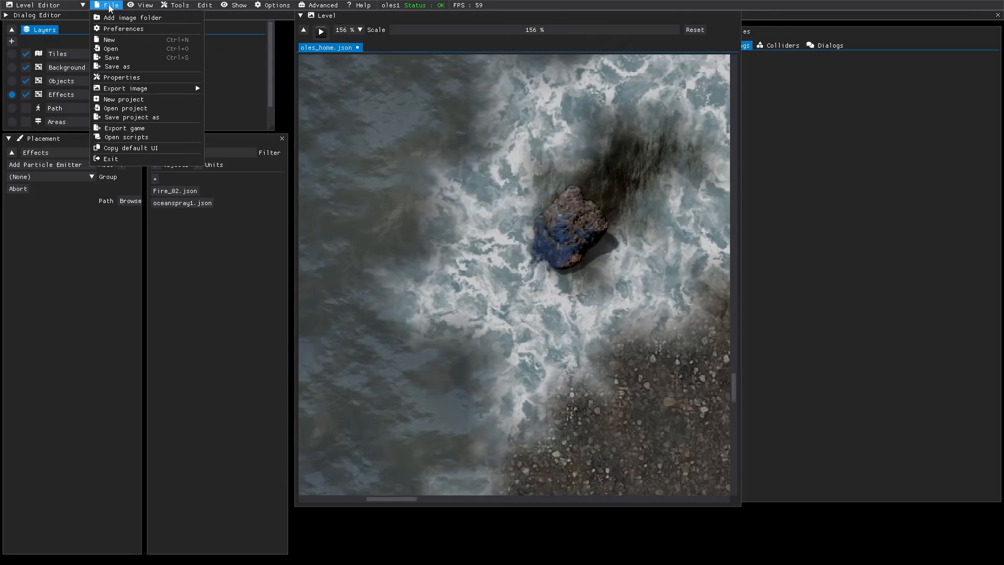
pyautogui.click(122, 59)
# - Review the ocean spray particle settings in the Particle Editor and return to the Level Editor
pyautogui.click(67, 7)
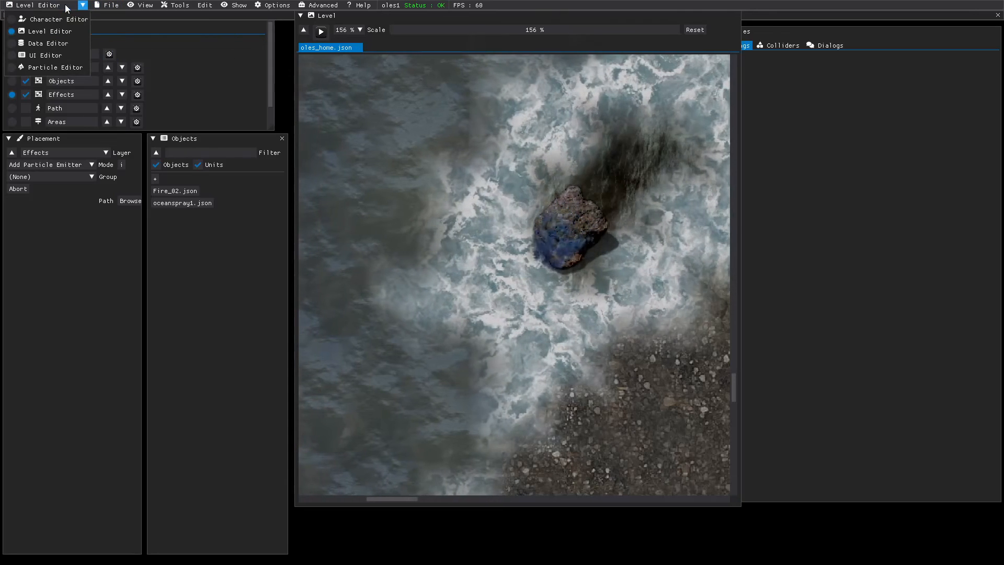
pyautogui.click(14, 68)
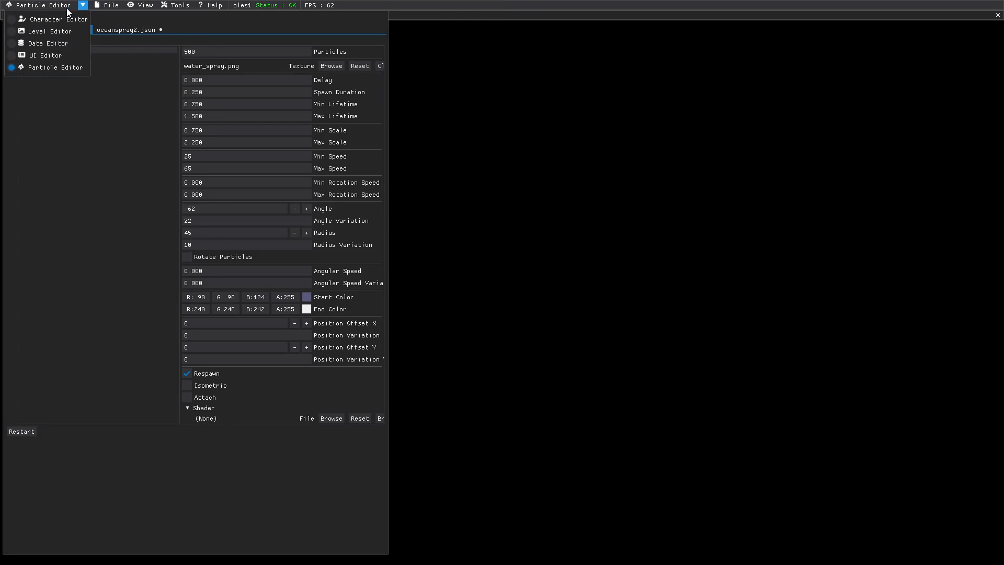
pyautogui.click(51, 32)
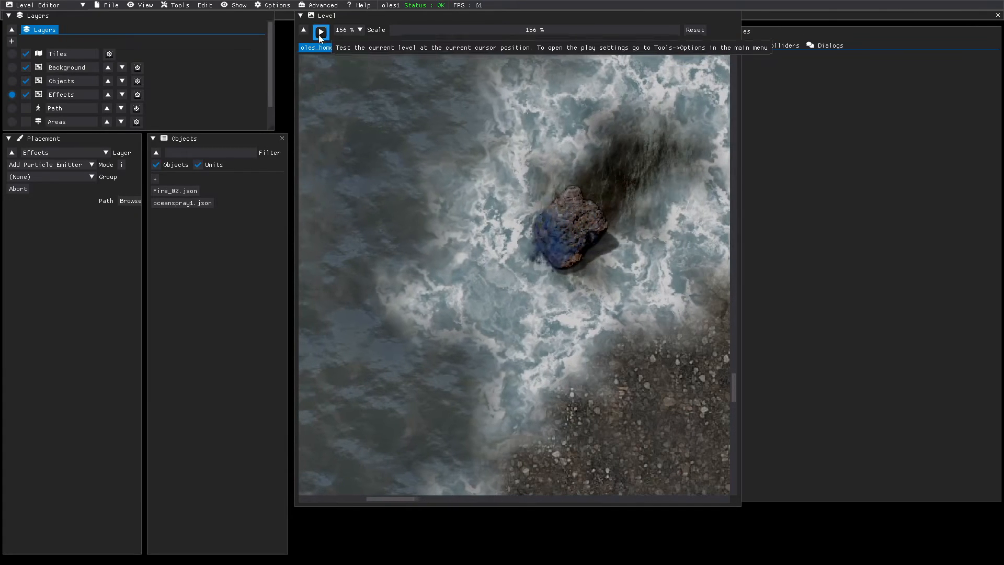
# - Replace the oceanspray1.json emitter on the surf boulder with a newly loaded oceanspray1.json emitter at the same spot
pyautogui.click(178, 202)
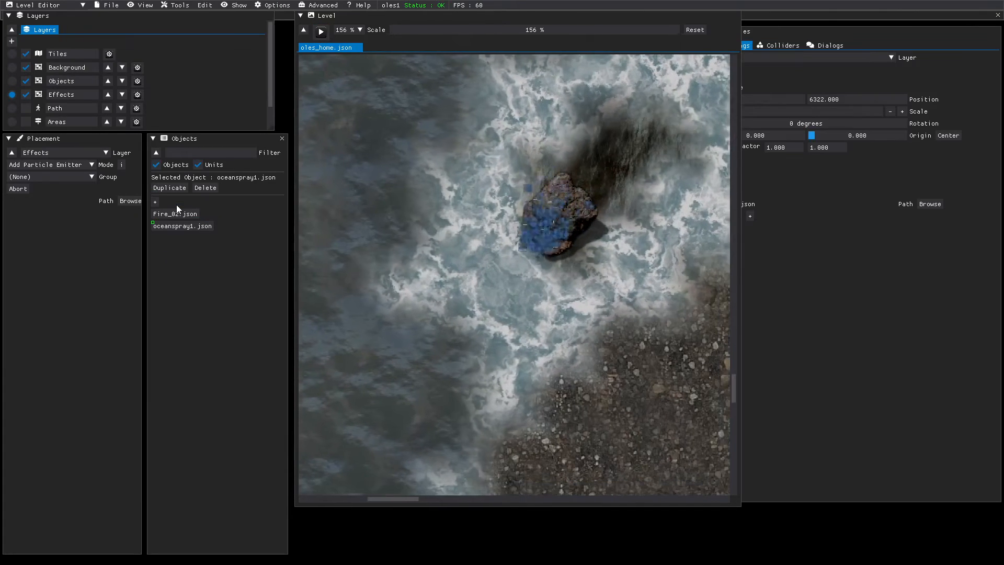
pyautogui.click(210, 188)
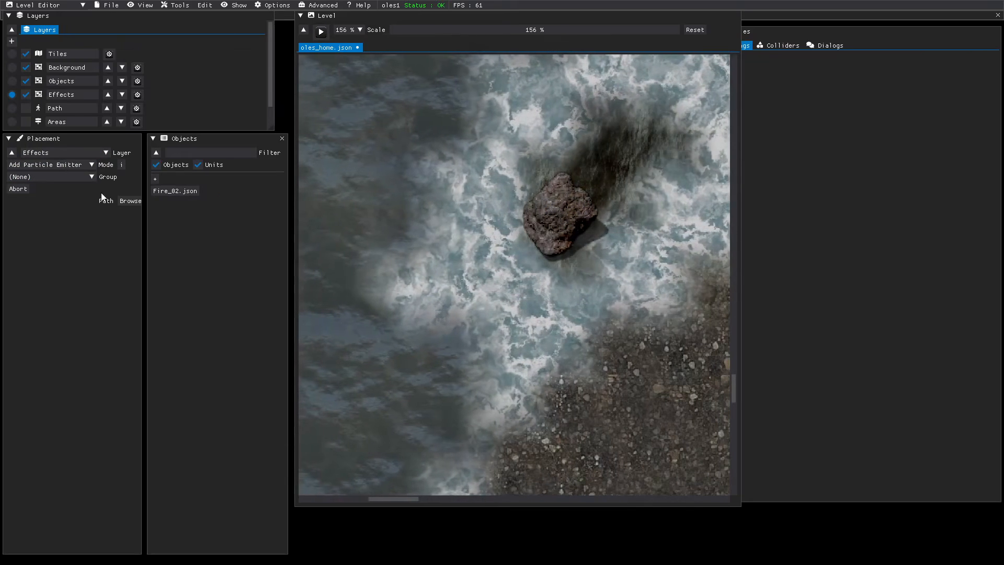
pyautogui.click(127, 203)
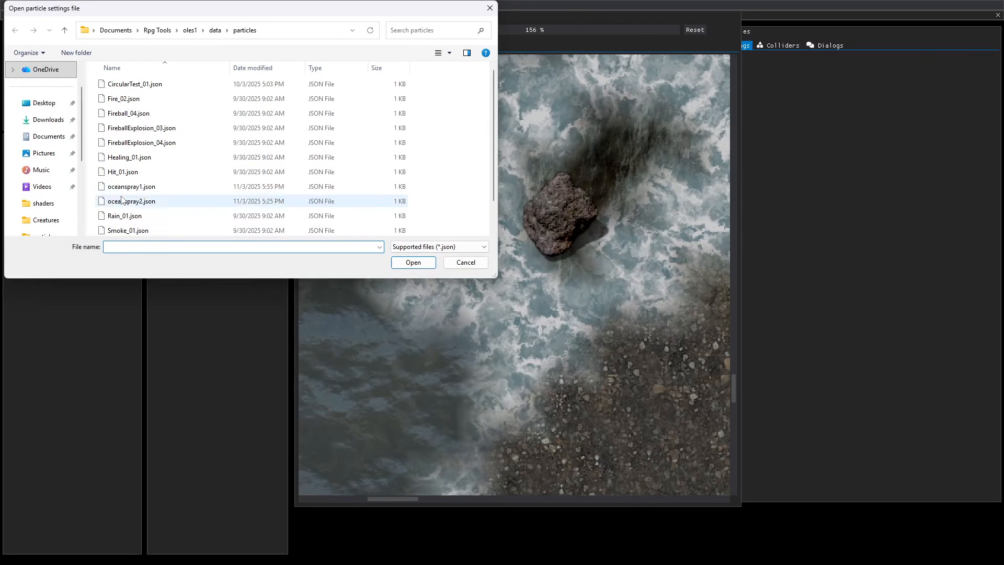
pyautogui.click(411, 264)
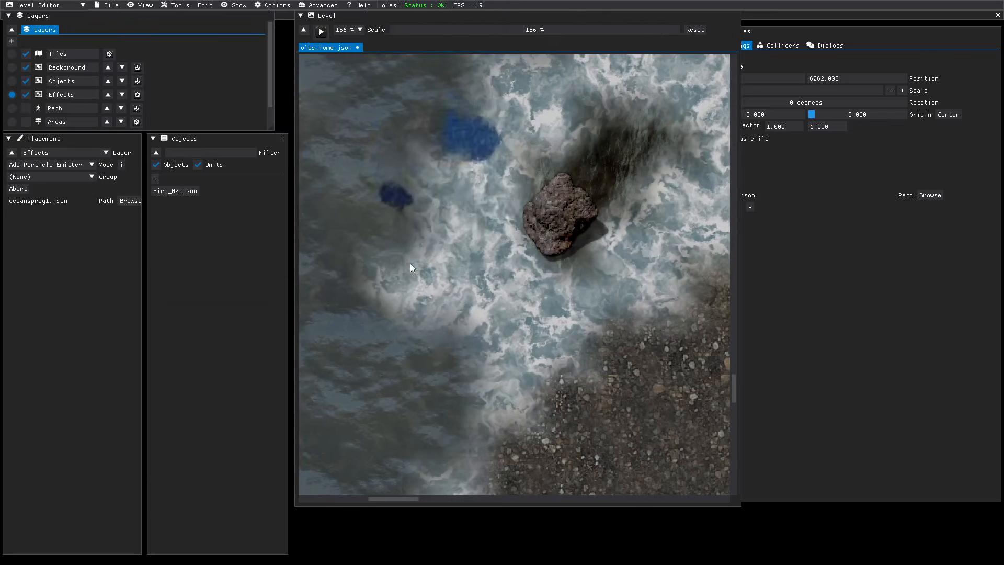
pyautogui.click(554, 312)
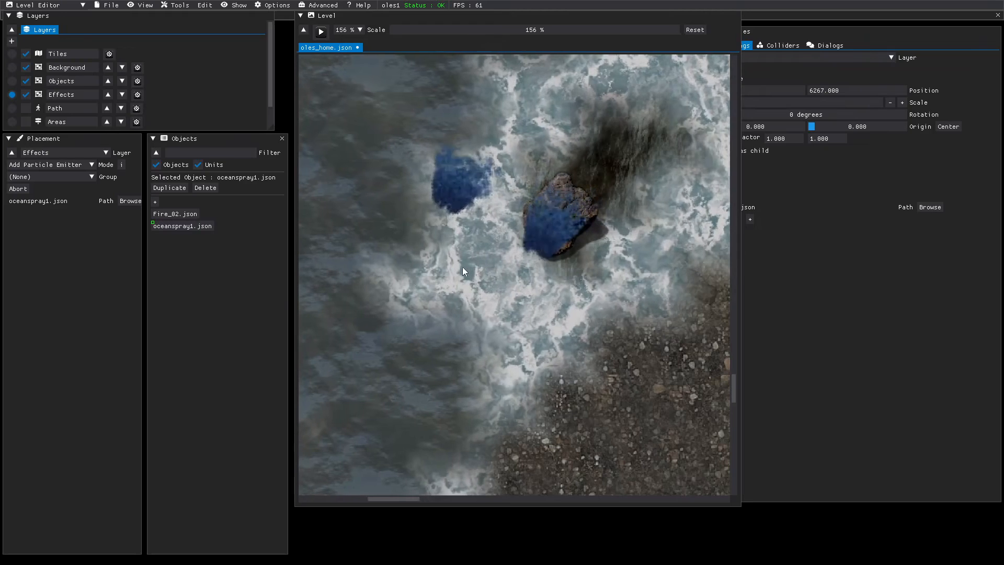
pyautogui.press('Escape')
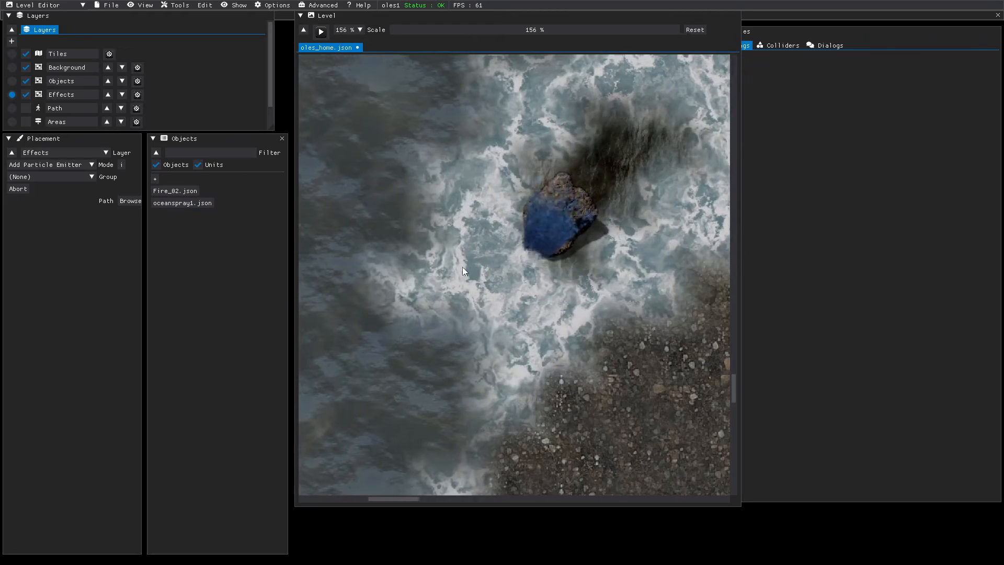
# - Save the oles_home level and playtest it to check the reloaded spray at the boulder
pyautogui.click(109, 5)
pyautogui.click(122, 60)
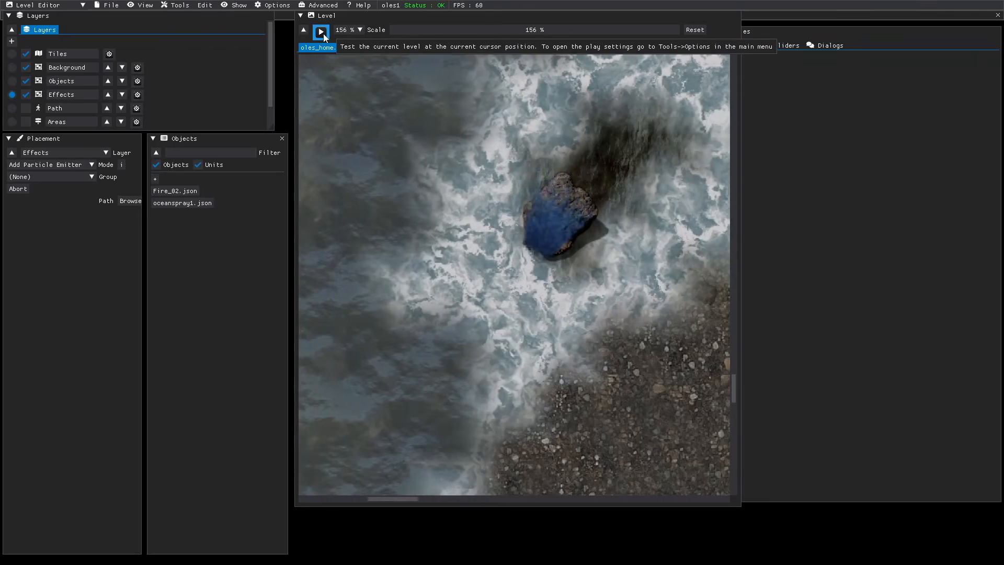
pyautogui.click(321, 32)
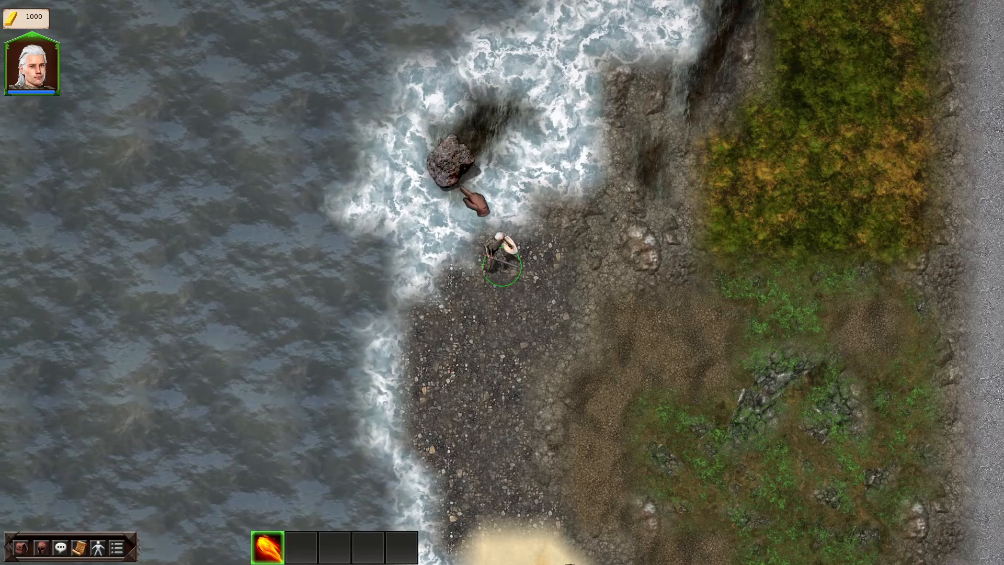
pyautogui.press('Escape')
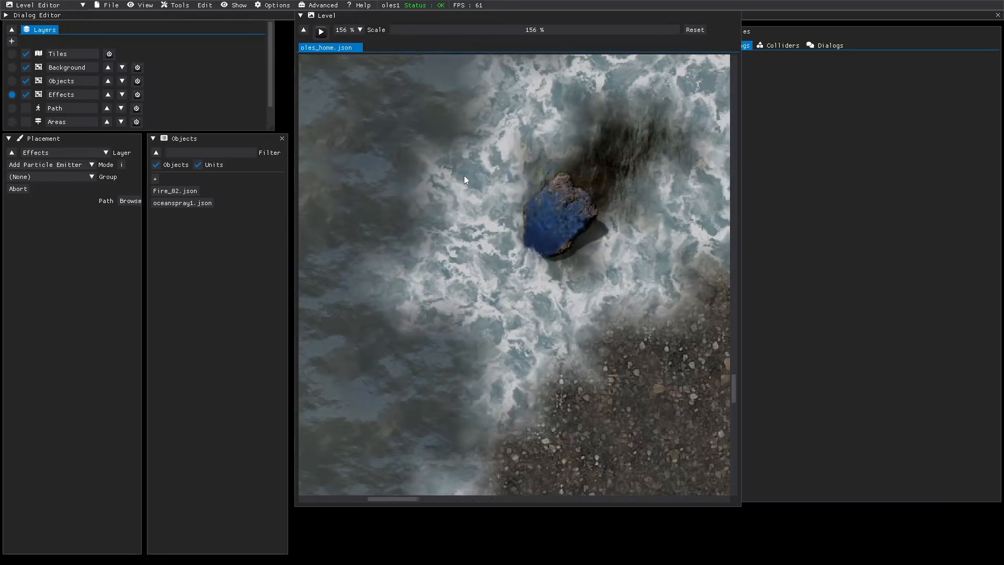
# - Move the surf boulder on the Objects layer toward the shore, clear of the spray emitter, and playtest the level
pyautogui.click(12, 80)
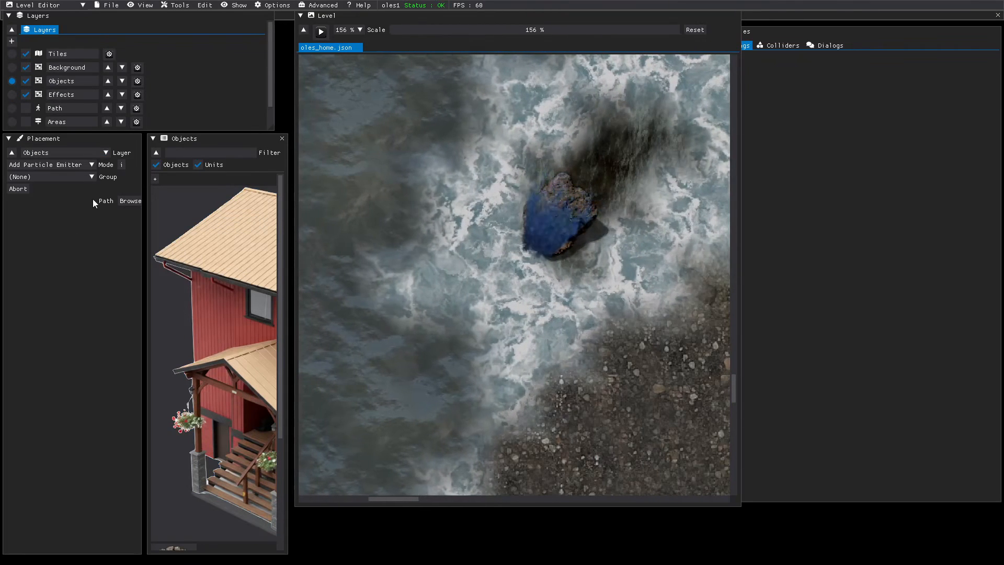
pyautogui.moveTo(560, 190); pyautogui.dragTo(626, 183)
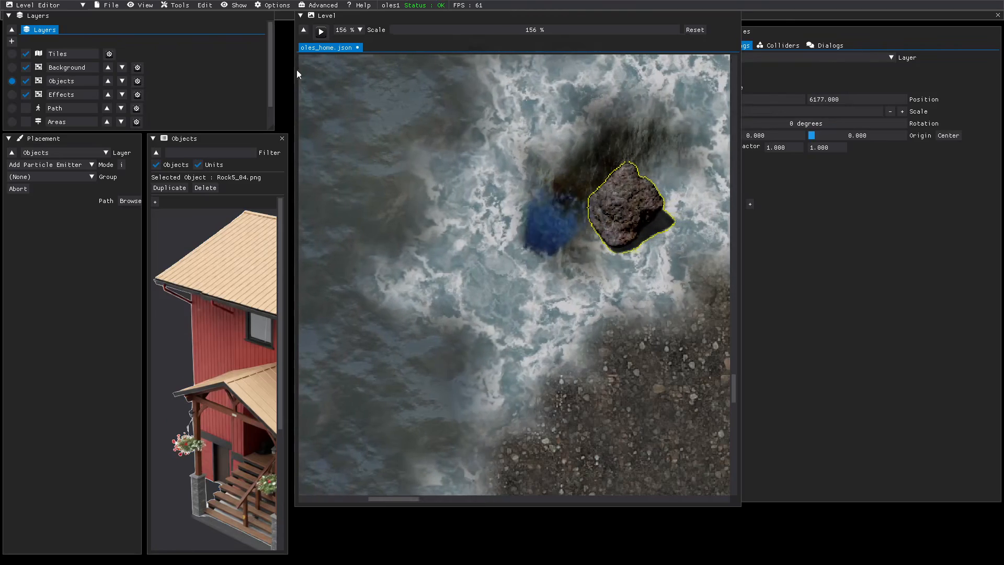
pyautogui.click(321, 31)
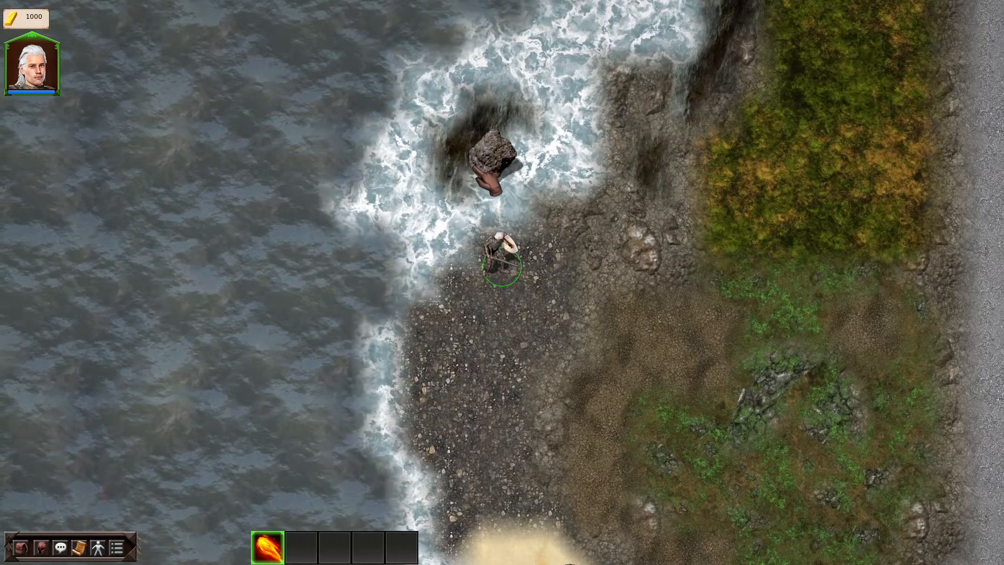
pyautogui.press('Escape')
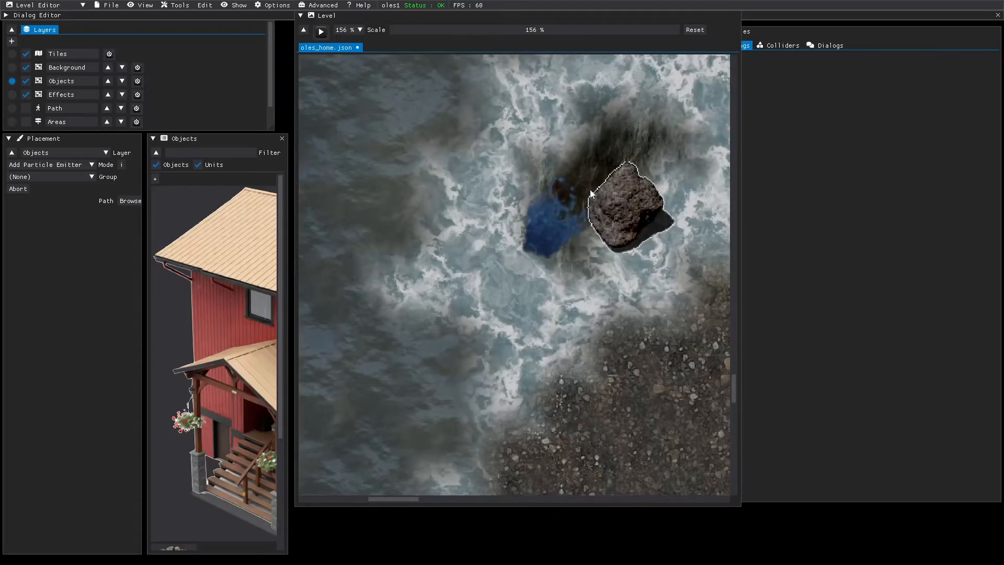
# - Move the surf boulder back seaward so it sits under the spray emitter
pyautogui.click(622, 224)
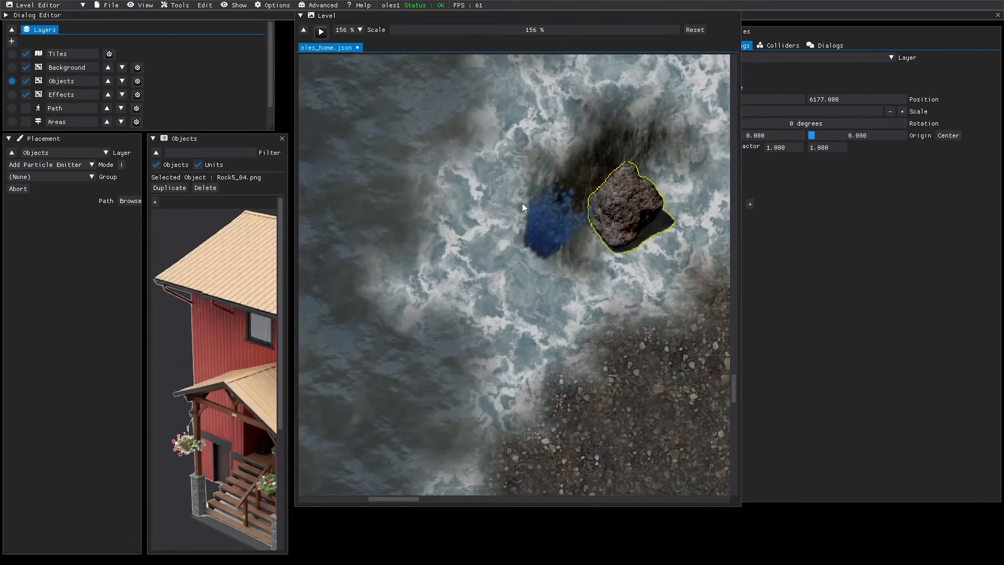
pyautogui.moveTo(623, 215); pyautogui.dragTo(564, 221)
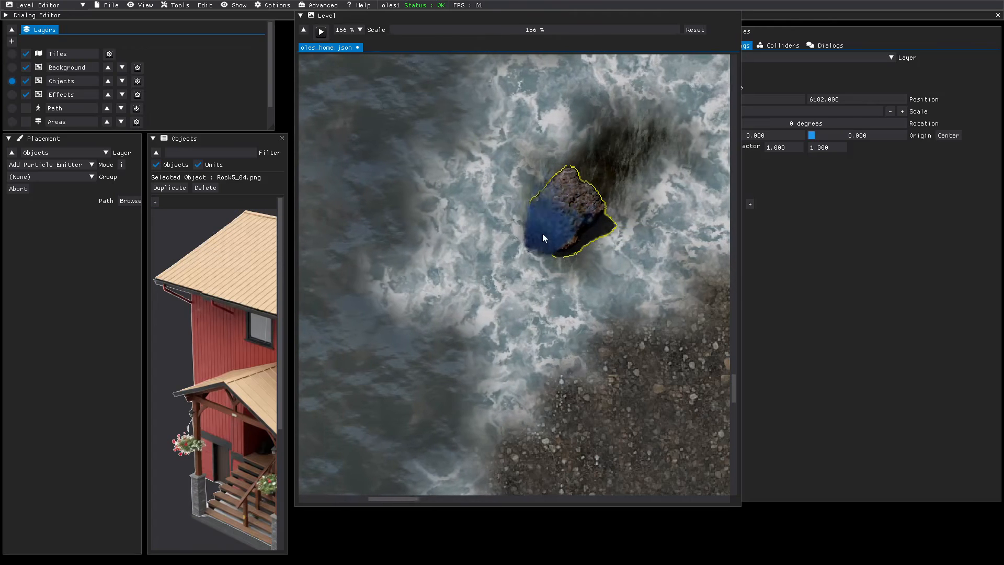
# - Delete the oceanspray1.json emitter from the Effects layer and save the oles_home level
pyautogui.moveTo(124, 166)
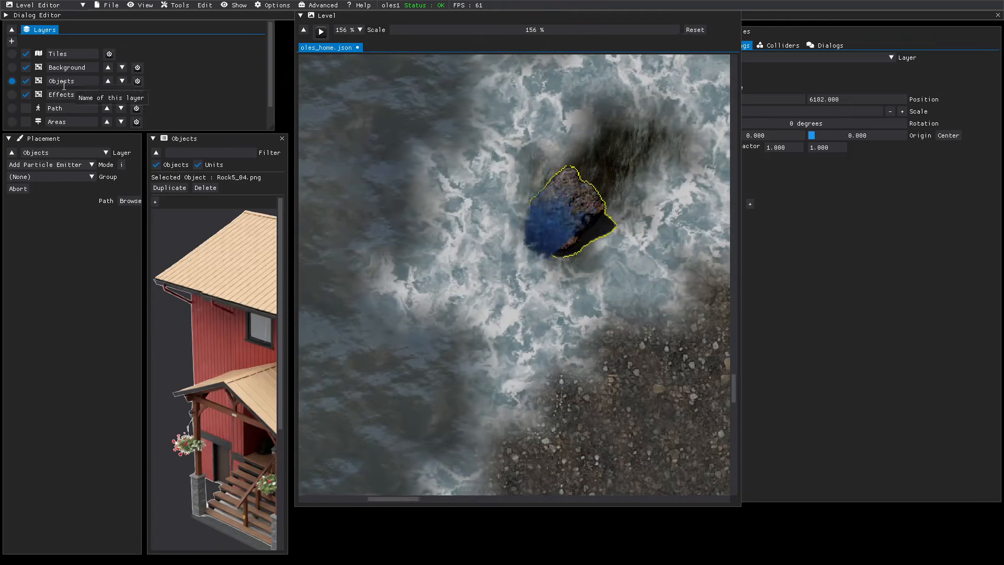
pyautogui.click(12, 94)
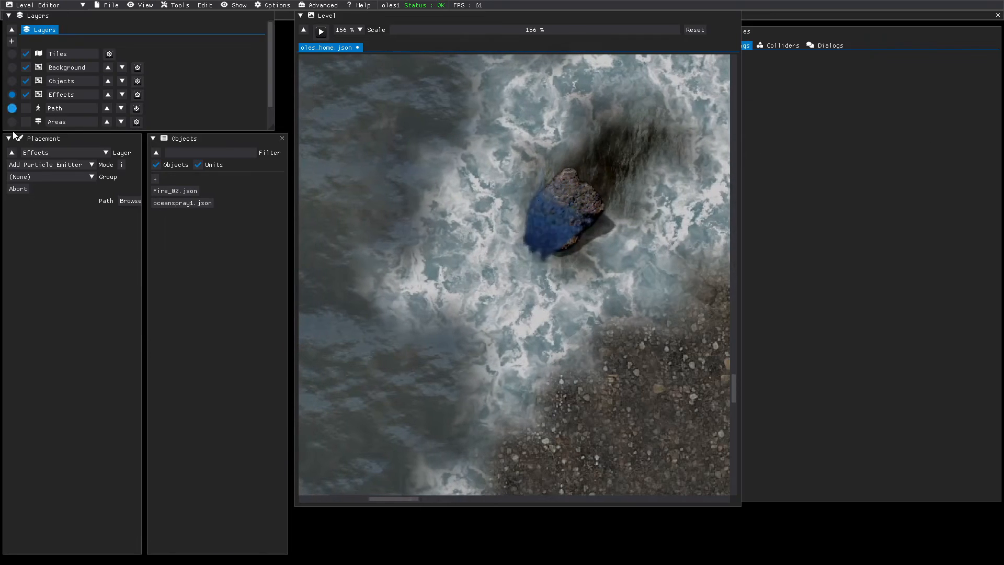
pyautogui.click(172, 203)
pyautogui.click(214, 189)
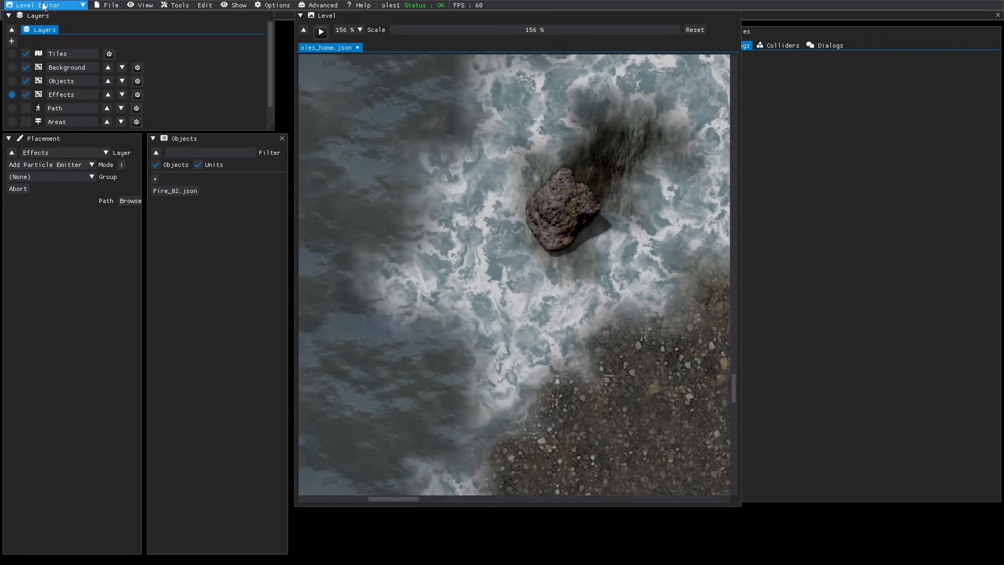
pyautogui.click(109, 5)
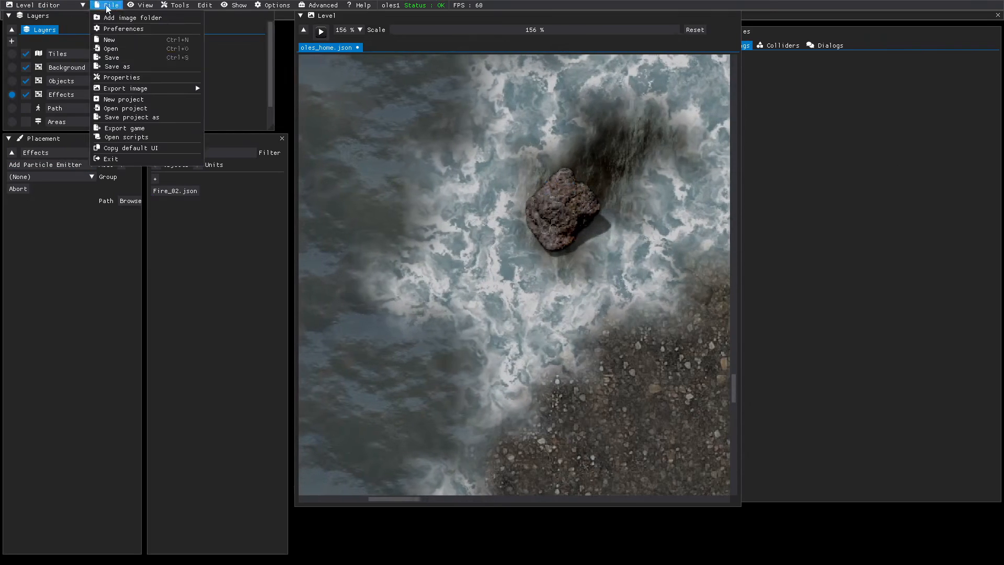
pyautogui.click(106, 56)
# - Set the oceanspray1.json particle lifetime to a maximum of 2 and a minimum of 1 in the Particle Editor, and save the effect
pyautogui.click(53, 6)
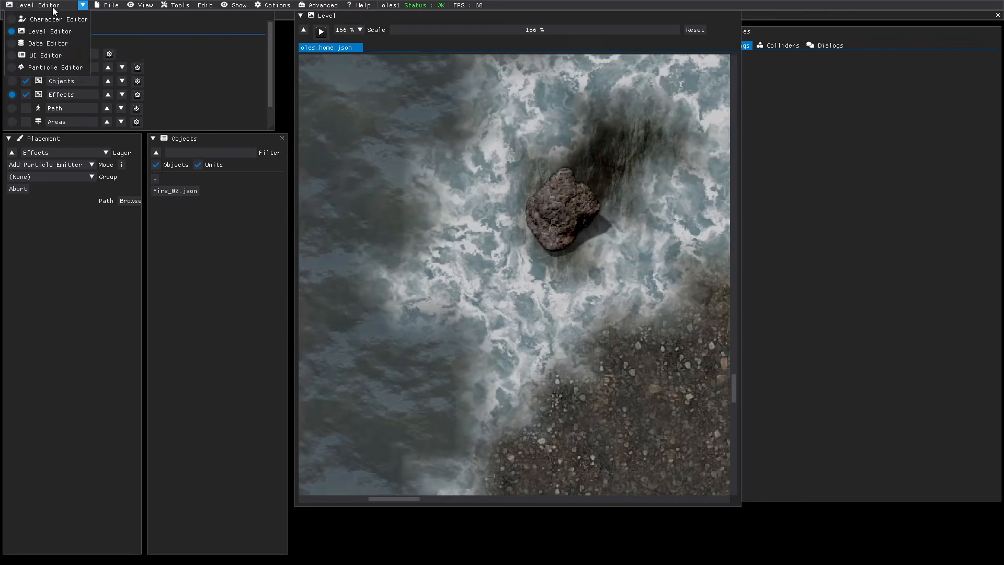
pyautogui.click(42, 68)
pyautogui.click(557, 249)
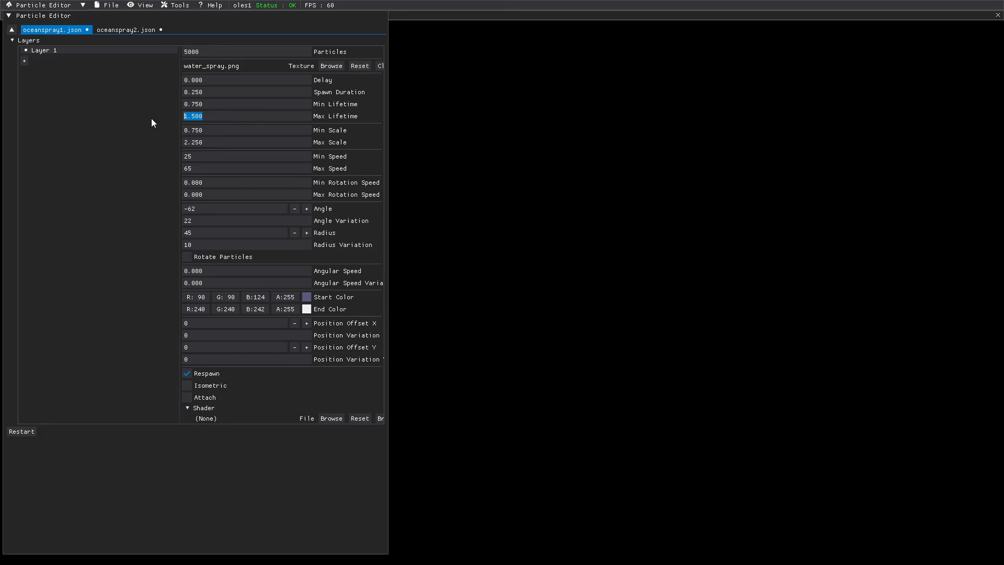
pyautogui.write('2')
pyautogui.click(119, 162)
pyautogui.write('1')
pyautogui.press('Return')
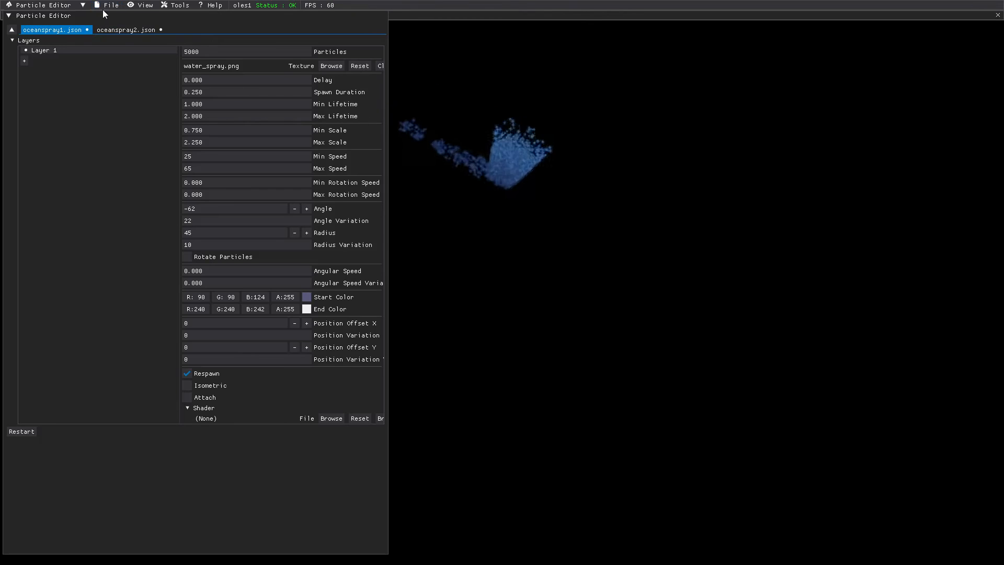
pyautogui.click(115, 59)
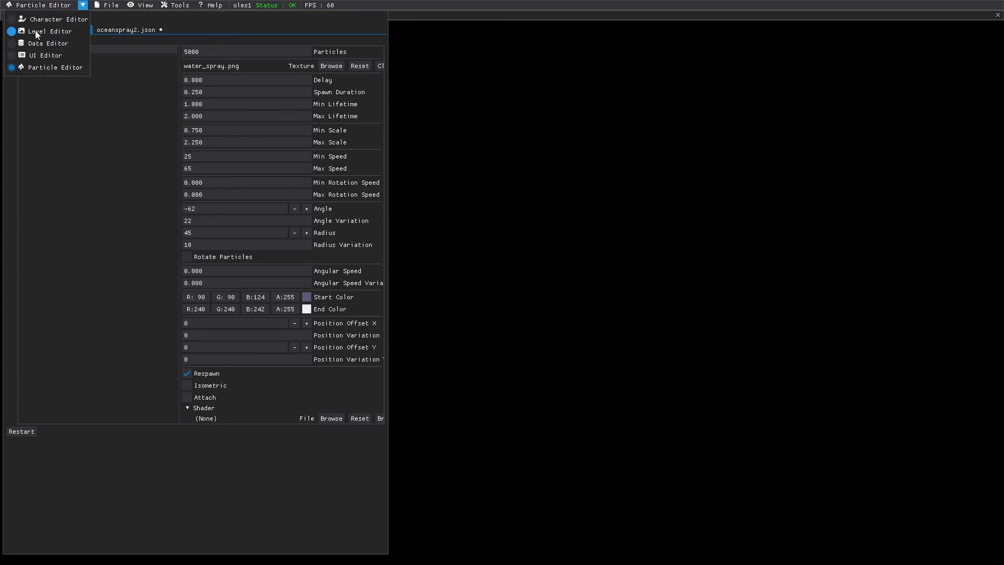
# - Return to the Level Editor and place an oceanspray1.json particle emitter over the surf boulder on the Effects layer
pyautogui.click(36, 32)
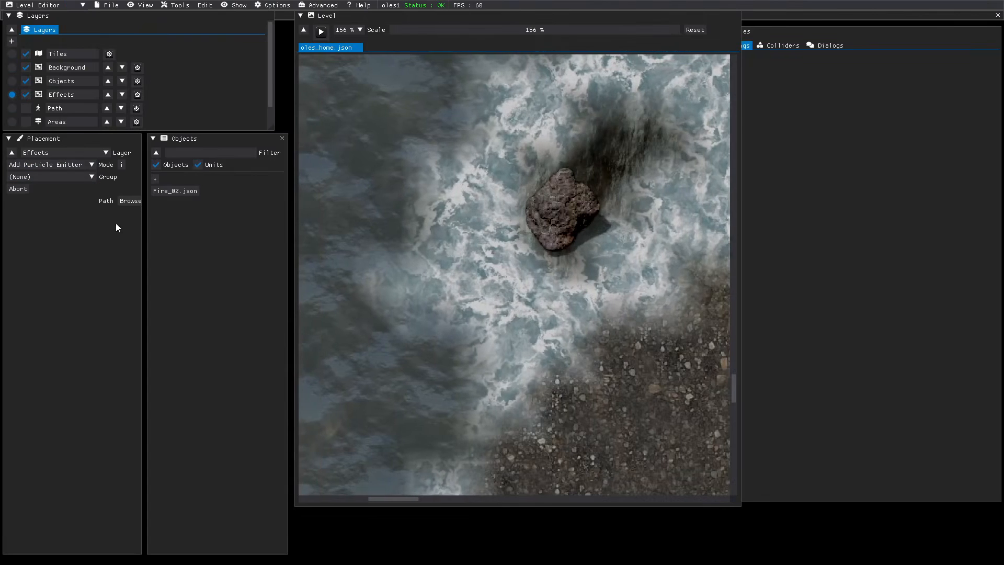
pyautogui.click(131, 202)
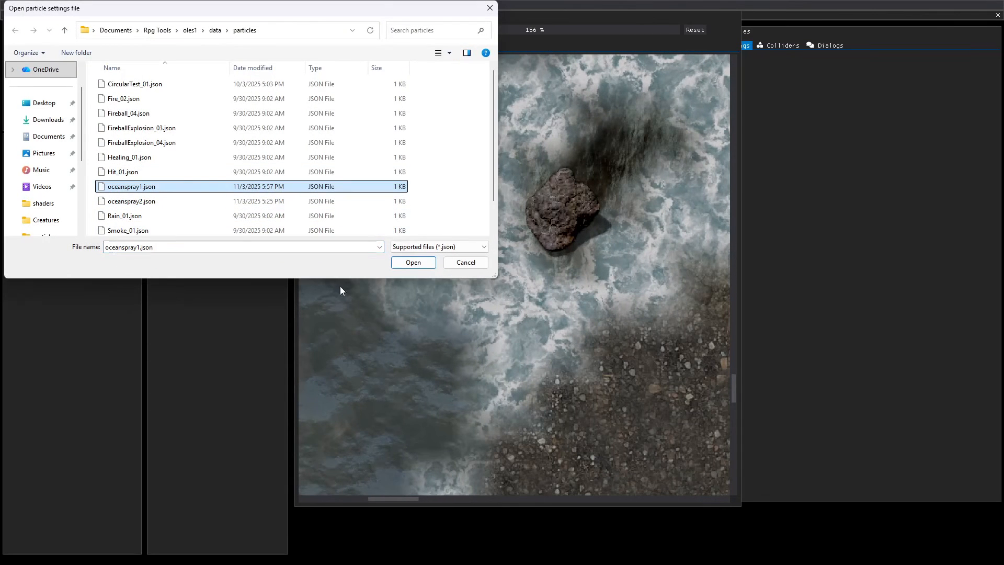
pyautogui.click(414, 263)
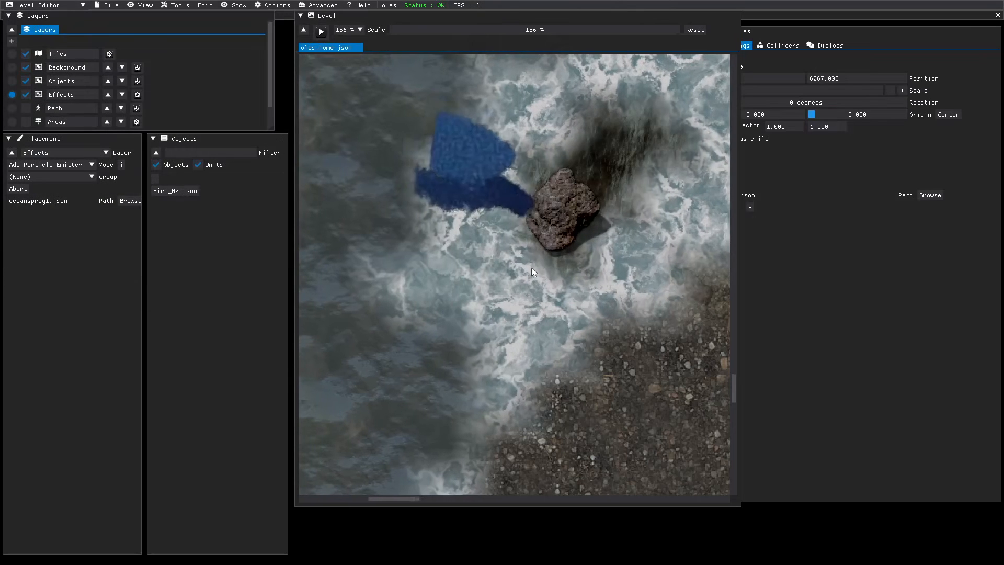
pyautogui.click(555, 312)
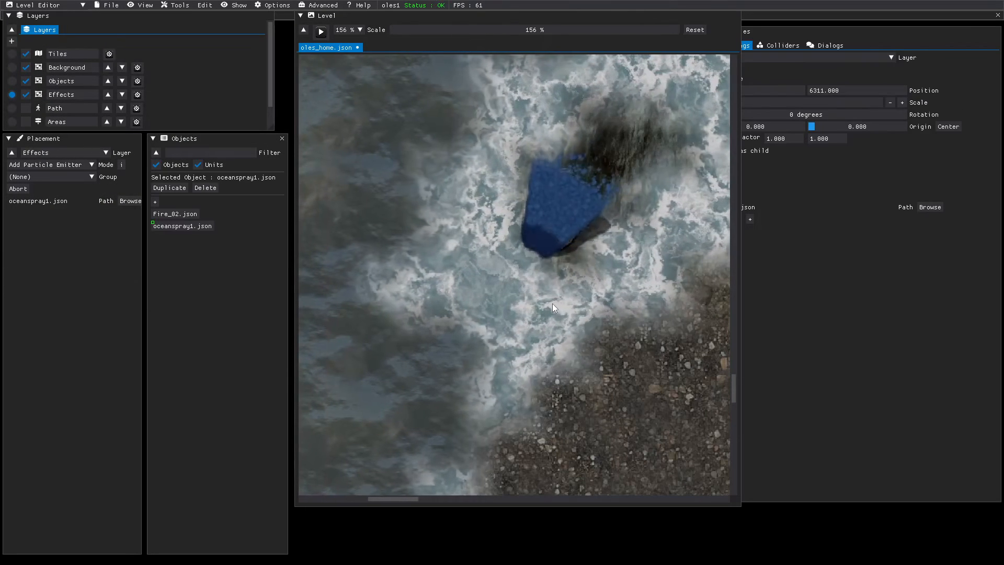
pyautogui.press('Escape')
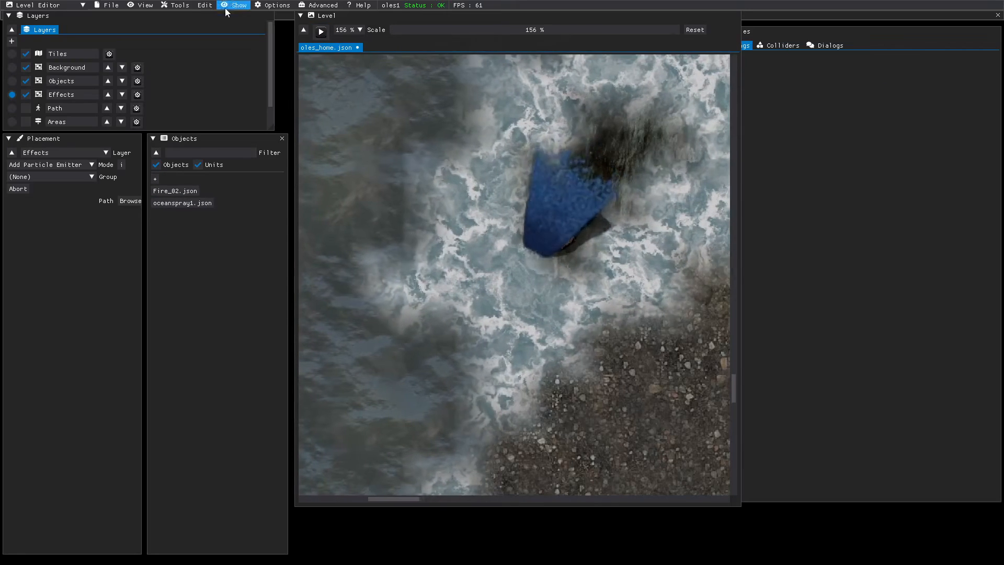
# - Save the oles_home level and playtest it, walking the character from the boulder to the campfire and back up the beach
pyautogui.click(120, 6)
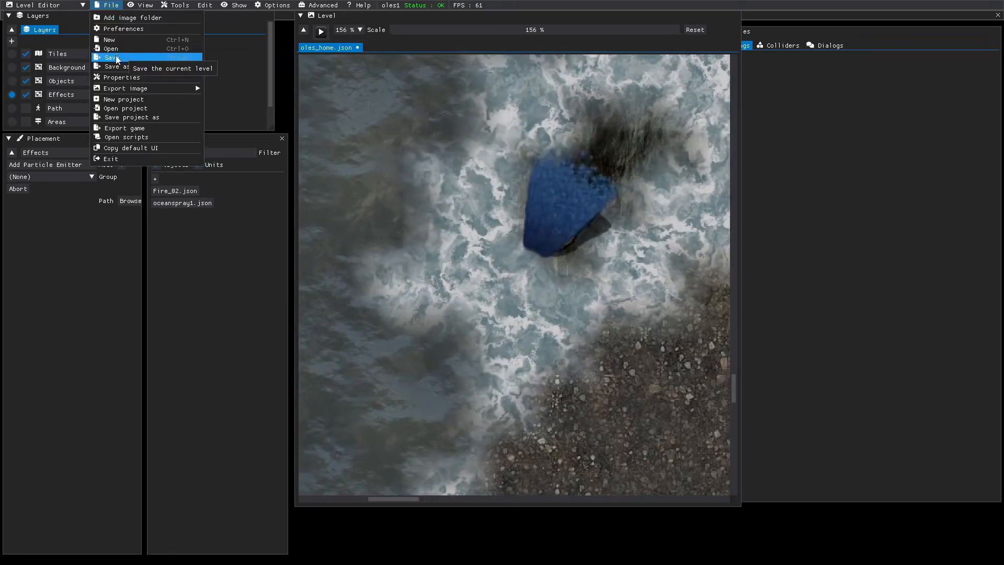
pyautogui.click(105, 56)
pyautogui.click(320, 31)
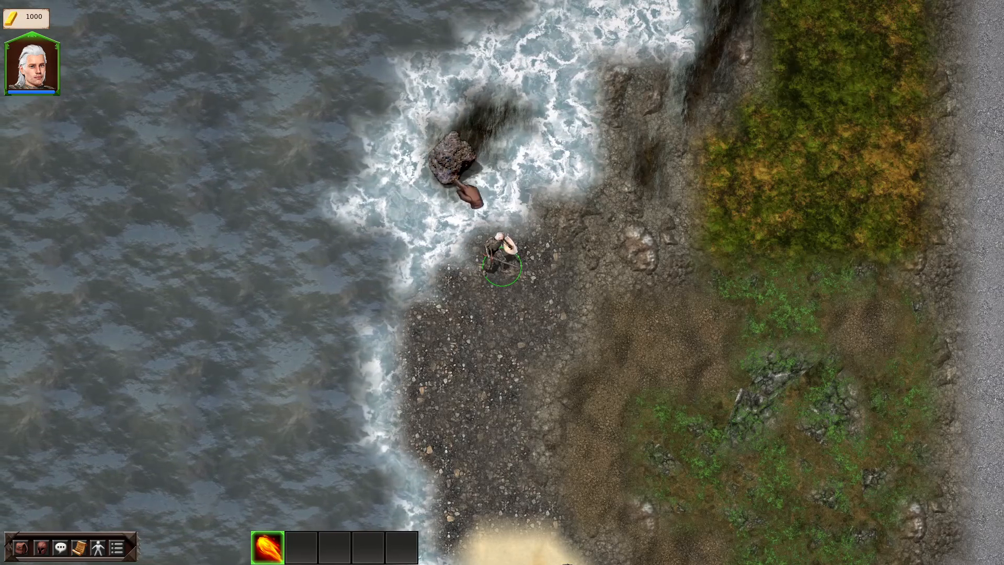
pyautogui.click(503, 436)
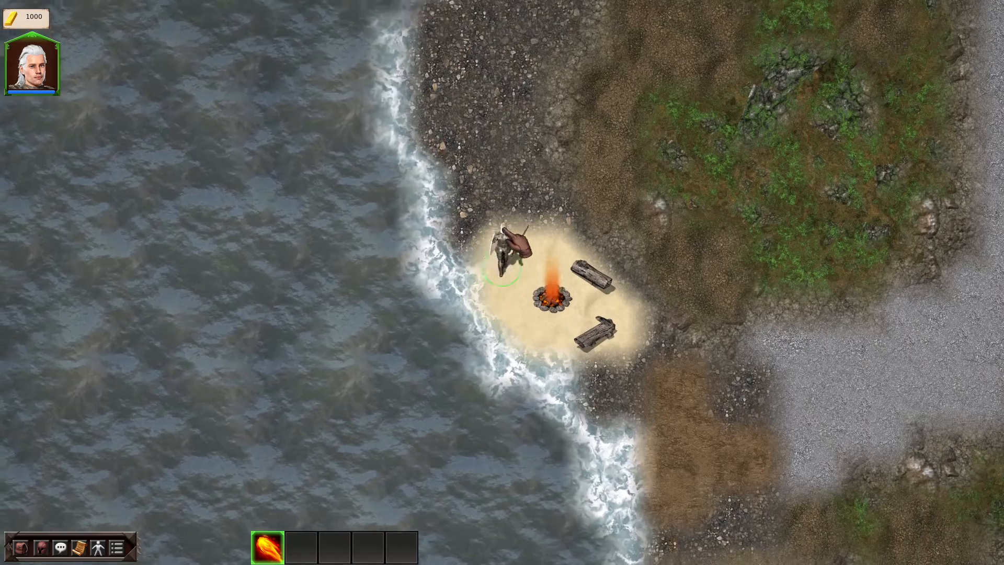
pyautogui.click(504, 229)
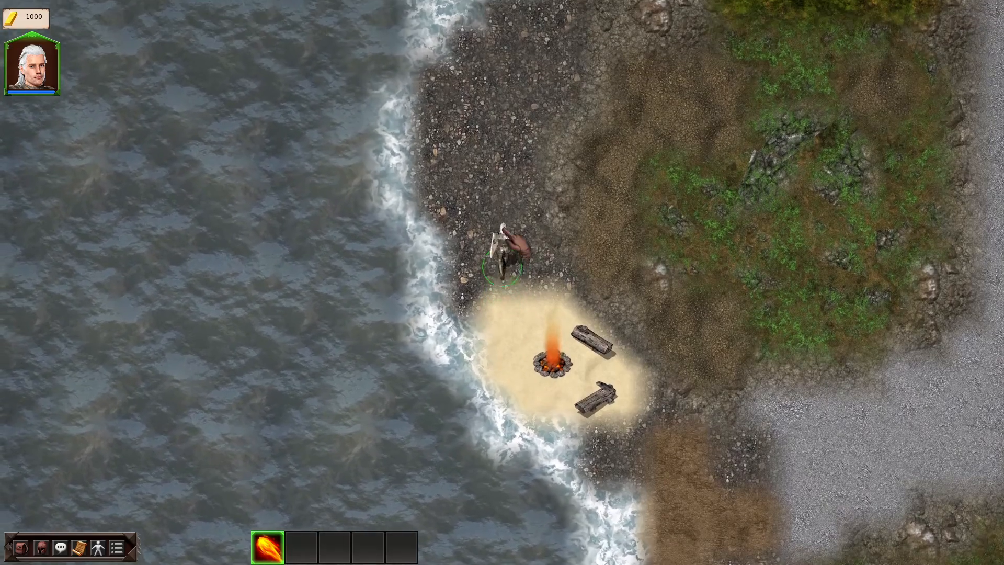